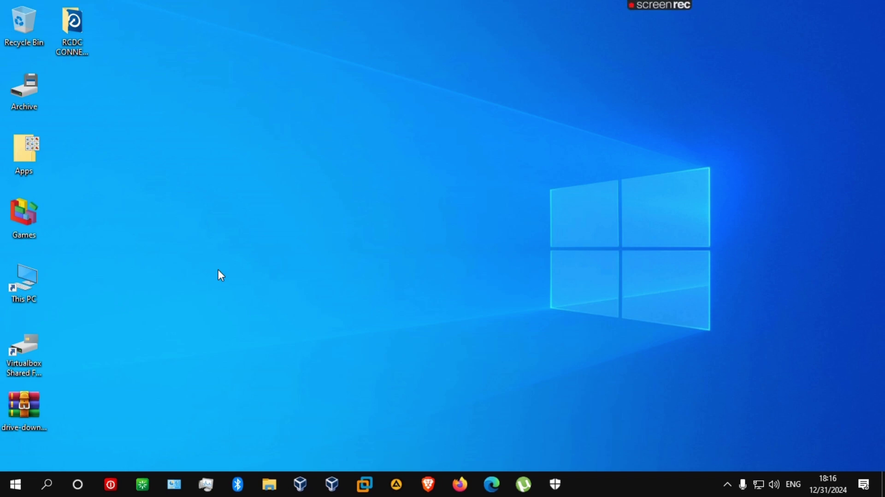
# Launch RCDC 2023 from the desktop Apps folder and accept the RCDC license selection
pyautogui.doubleClick(31, 157)
pyautogui.moveTo(232, 246); pyautogui.dragTo(298, 141)
pyautogui.scroll(-2, 317, 239)
pyautogui.scroll(2, 316, 251)
pyautogui.scroll(-6, 317, 256)
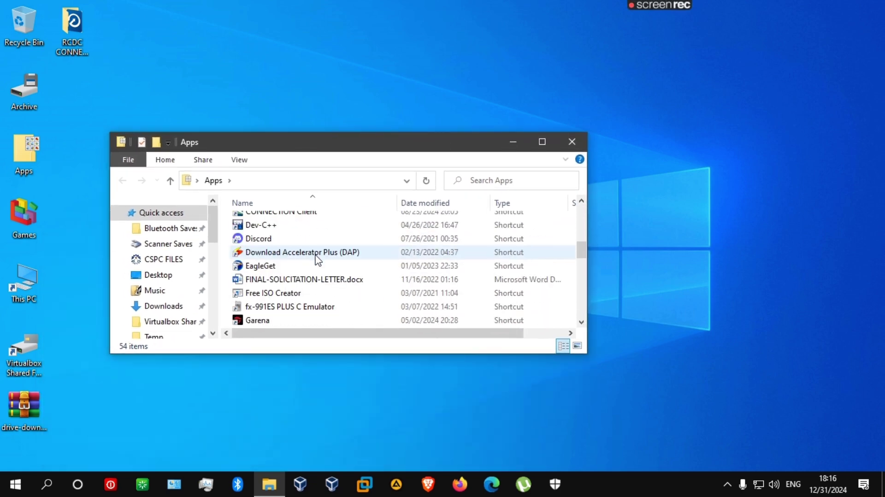
pyautogui.scroll(-7, 317, 258)
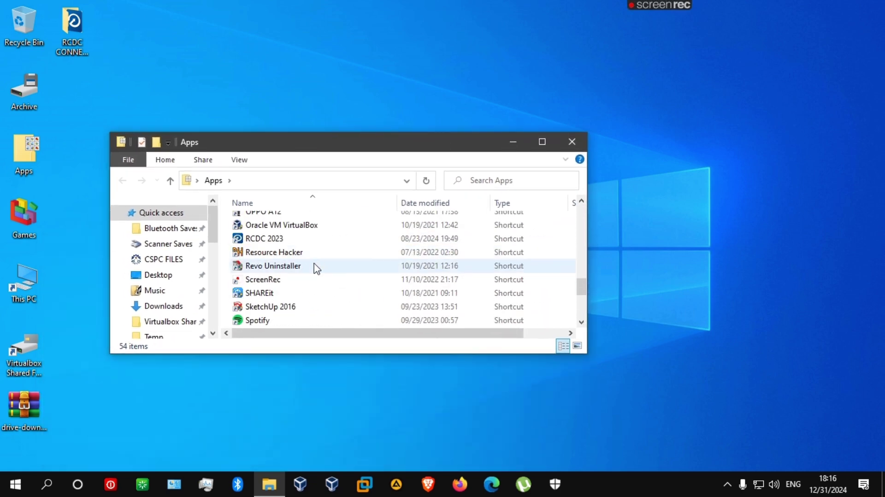
pyautogui.click(284, 242)
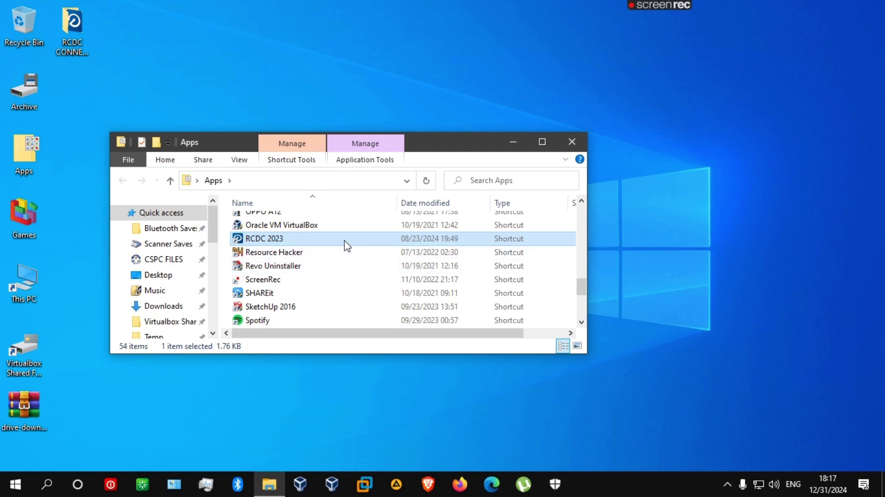
pyautogui.doubleClick(292, 245)
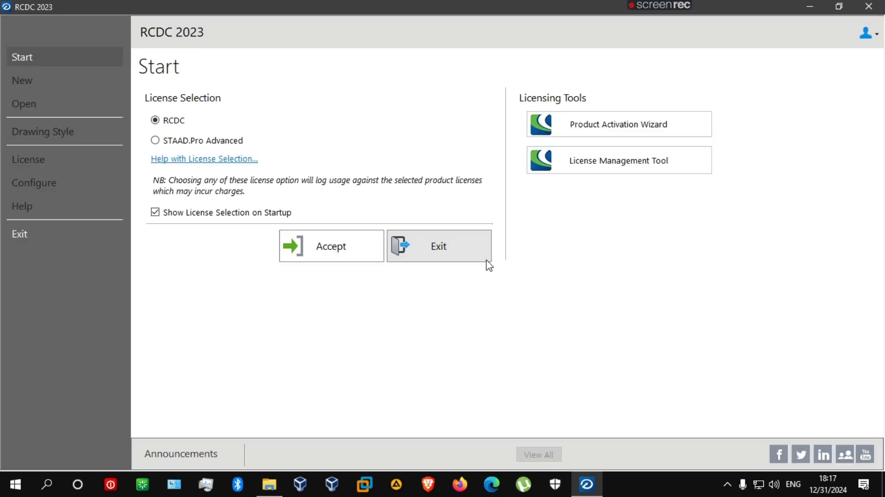
pyautogui.click(349, 247)
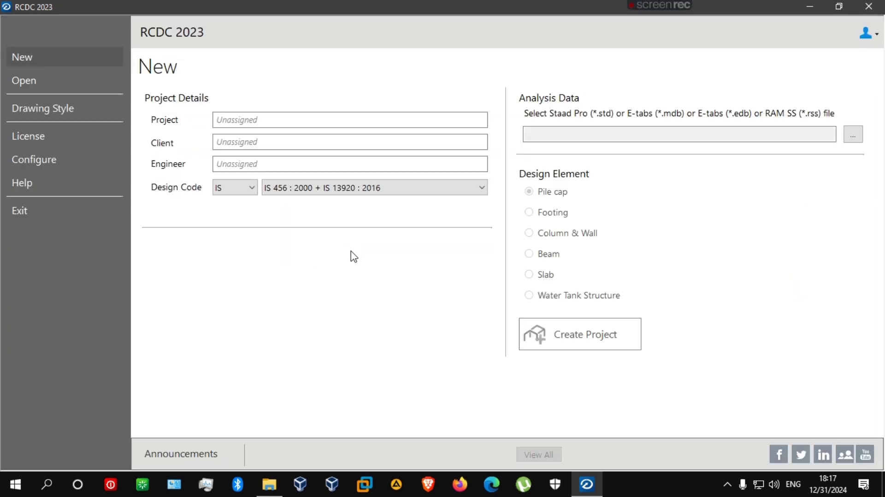
# Fill in the new project's details with project "Project", client "Owner" and the engineer's name
pyautogui.click(44, 81)
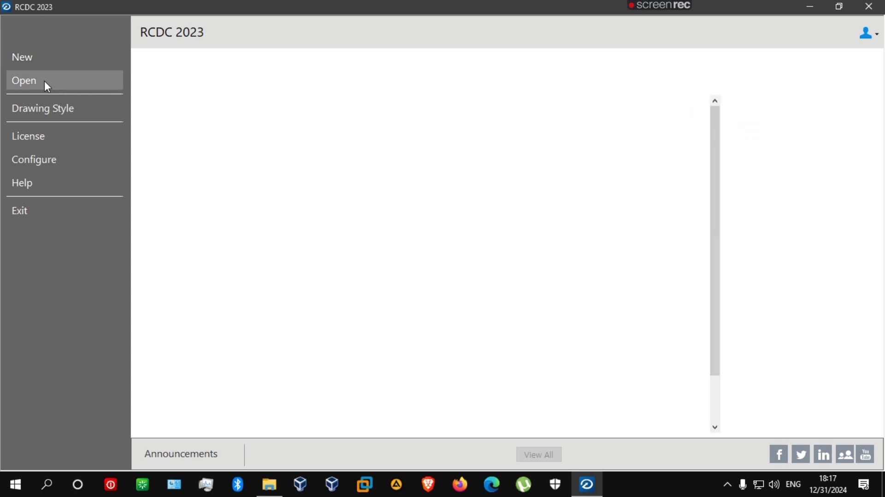
pyautogui.click(31, 64)
pyautogui.click(302, 120)
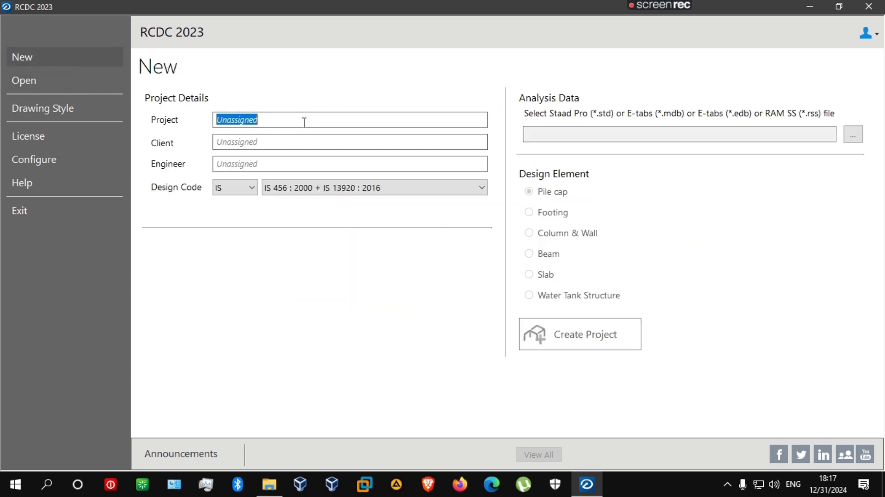
pyautogui.write('Pro')
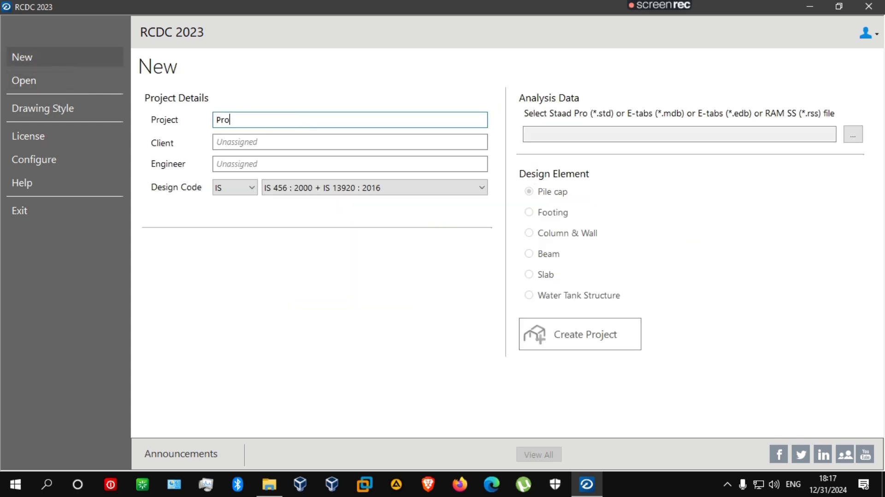
pyautogui.write('ject')
pyautogui.click(243, 141)
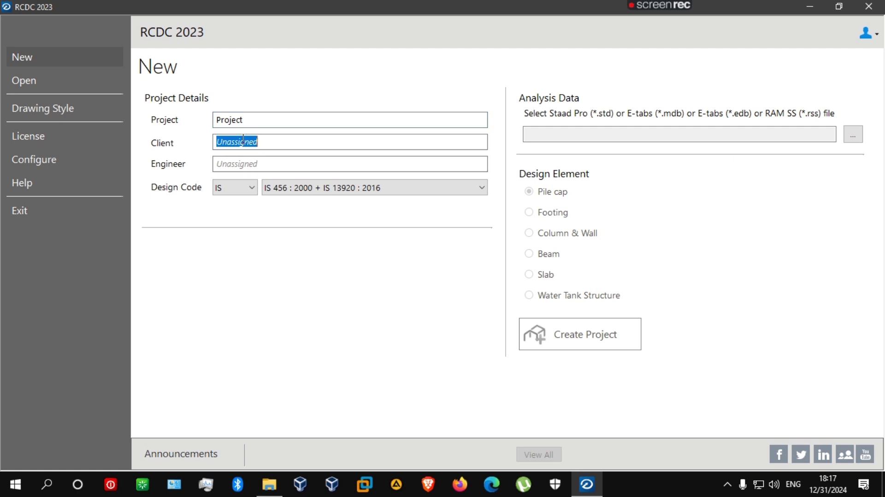
pyautogui.write('Owner')
pyautogui.press('Tab')
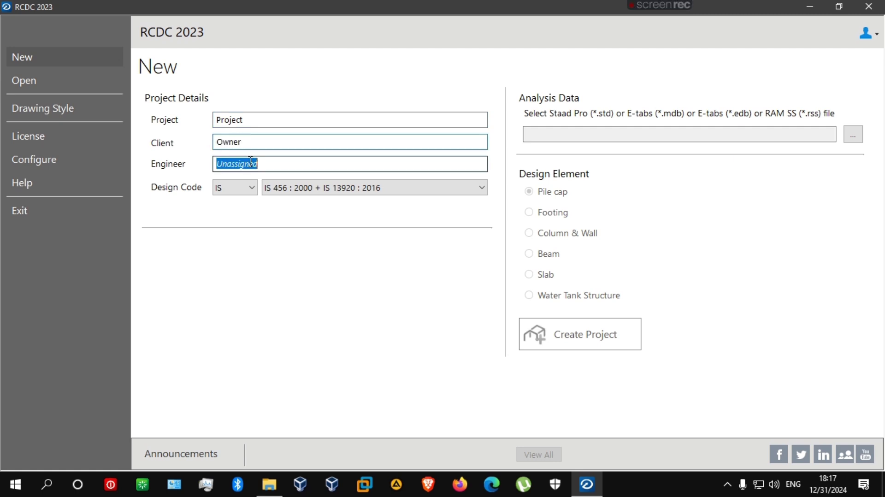
pyautogui.write('Dar')
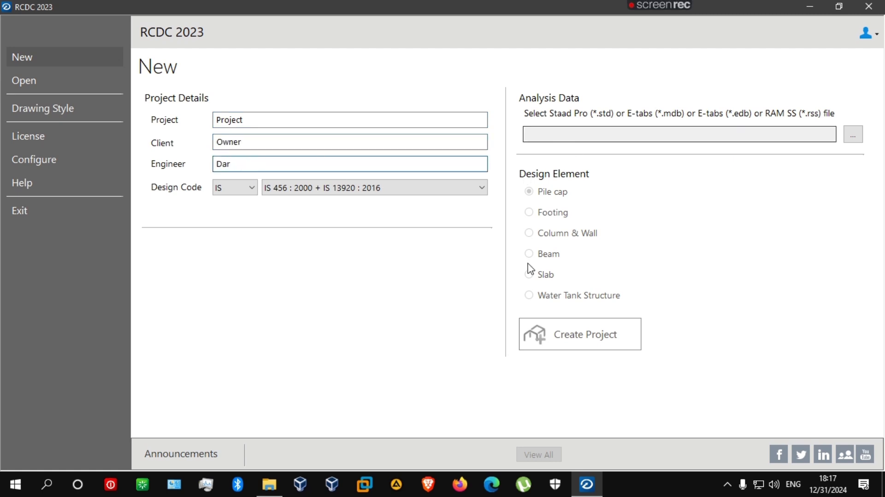
# Set the project's design code to NSCP with the NSCP C101 - 2015 edition
pyautogui.click(295, 191)
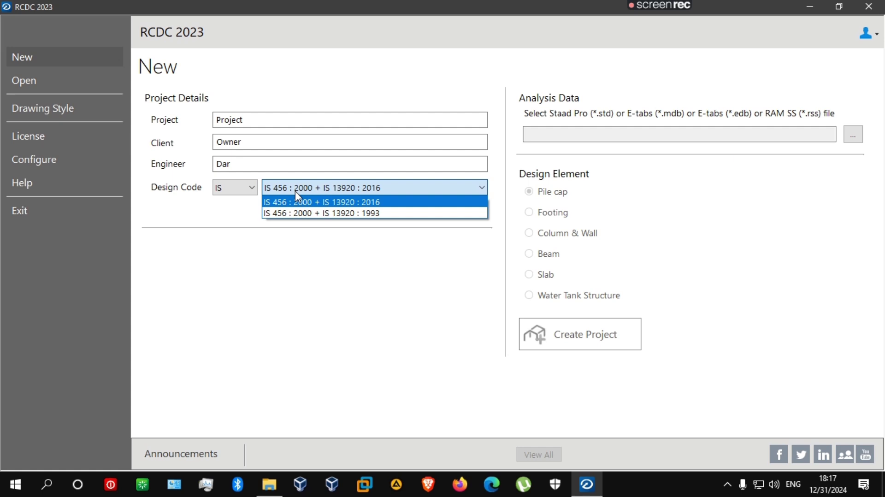
pyautogui.click(247, 188)
pyautogui.click(235, 246)
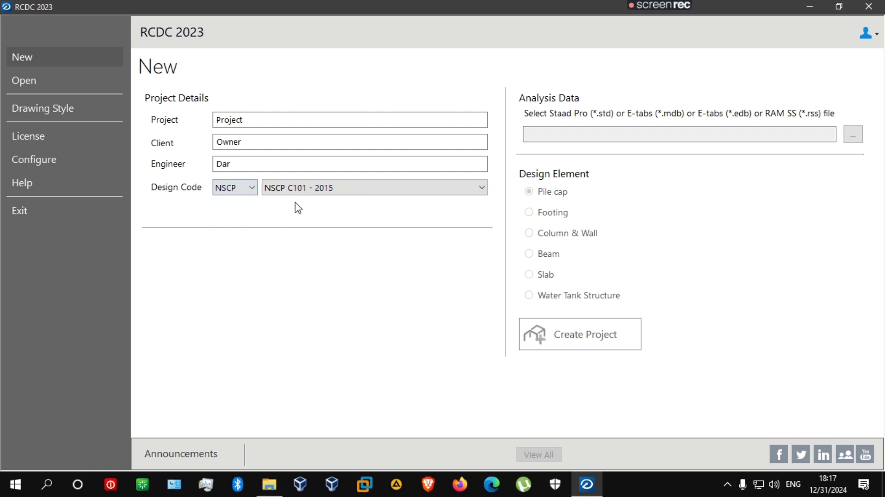
pyautogui.click(309, 190)
pyautogui.click(310, 201)
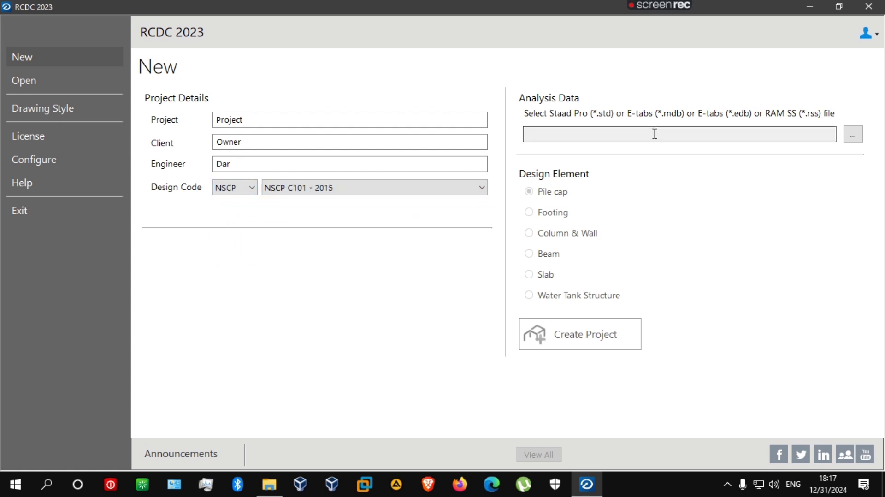
# Load DEMO.STD from the desktop's Archive\STAAD folder as the analysis data
pyautogui.click(854, 138)
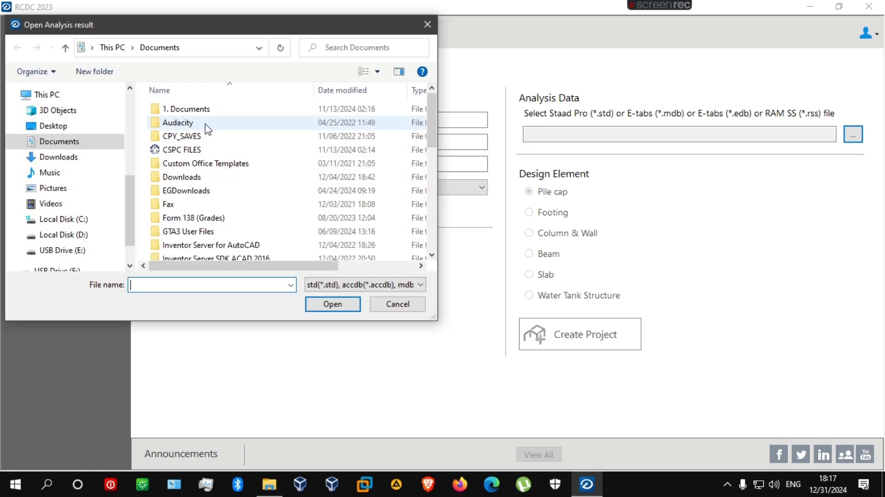
pyautogui.click(48, 125)
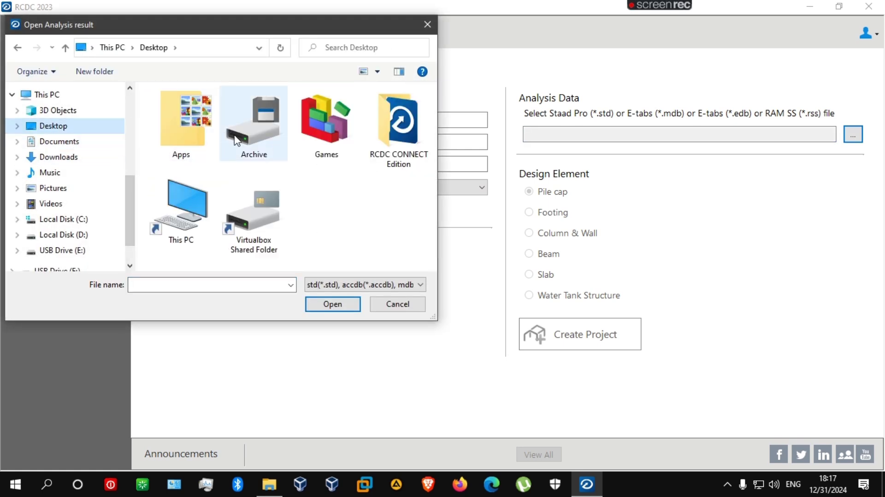
pyautogui.doubleClick(265, 138)
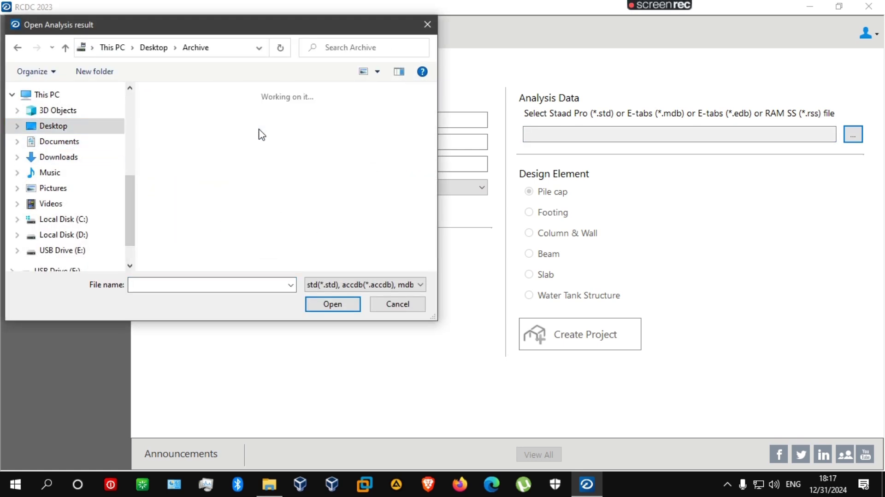
pyautogui.scroll(-1, 258, 221)
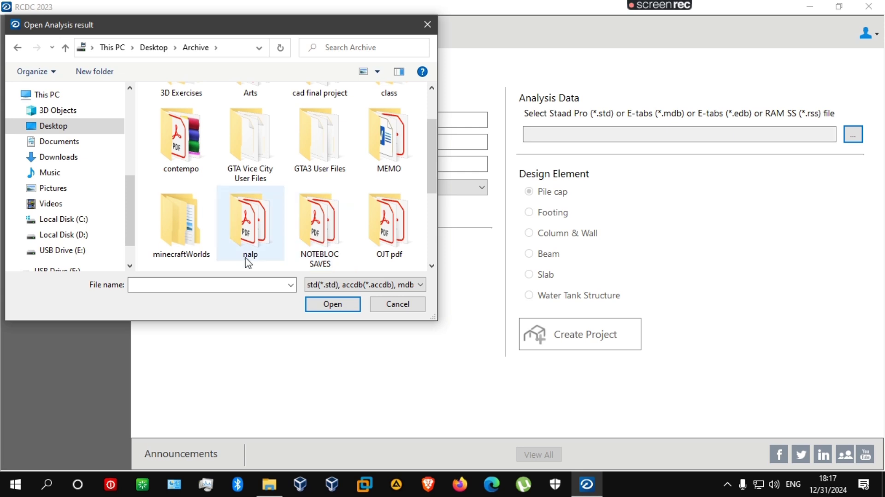
pyautogui.scroll(-1, 243, 255)
pyautogui.doubleClick(331, 236)
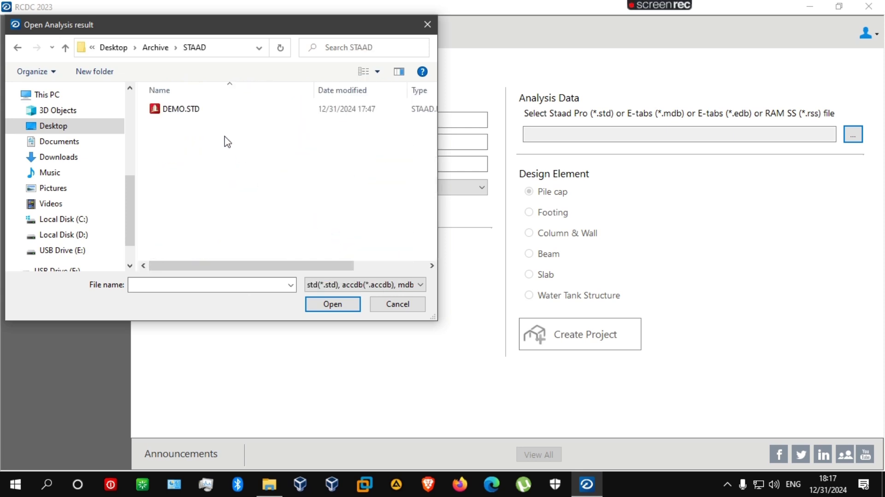
pyautogui.doubleClick(203, 109)
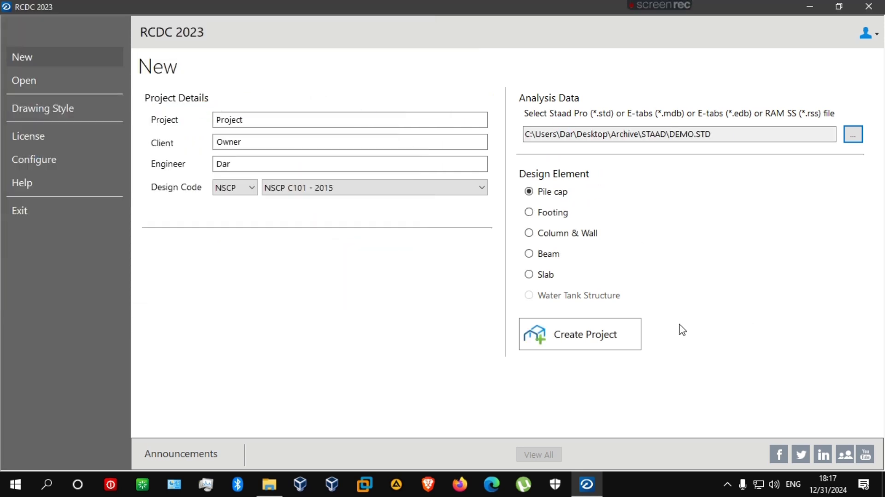
# Try to create a Beam design project for the 3 m level, and close the Apps folder window
pyautogui.click(549, 254)
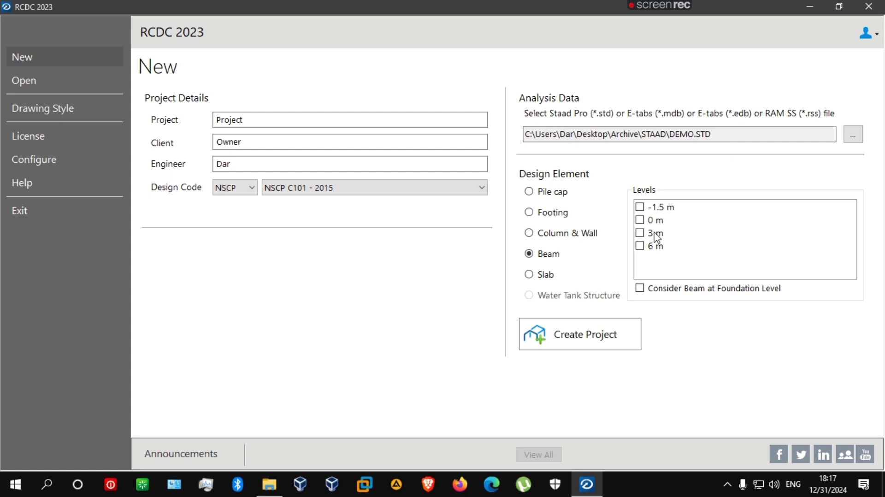
pyautogui.click(657, 234)
pyautogui.click(640, 233)
pyautogui.click(582, 338)
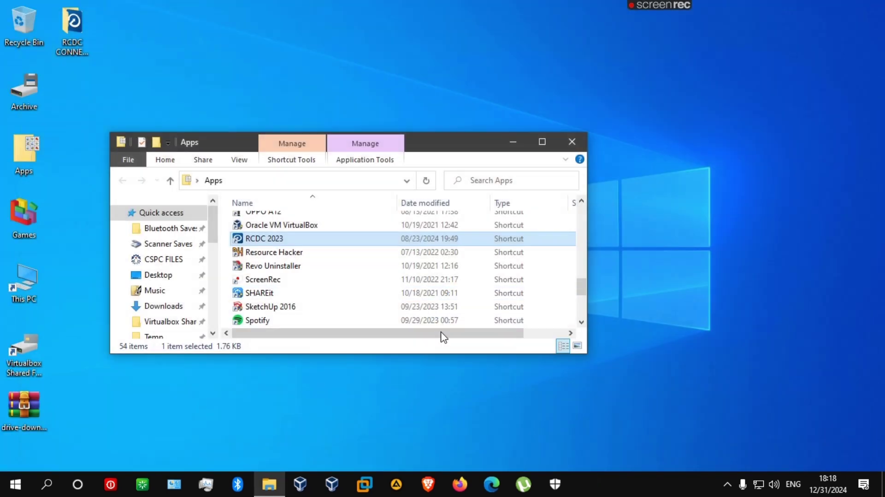
pyautogui.click(572, 143)
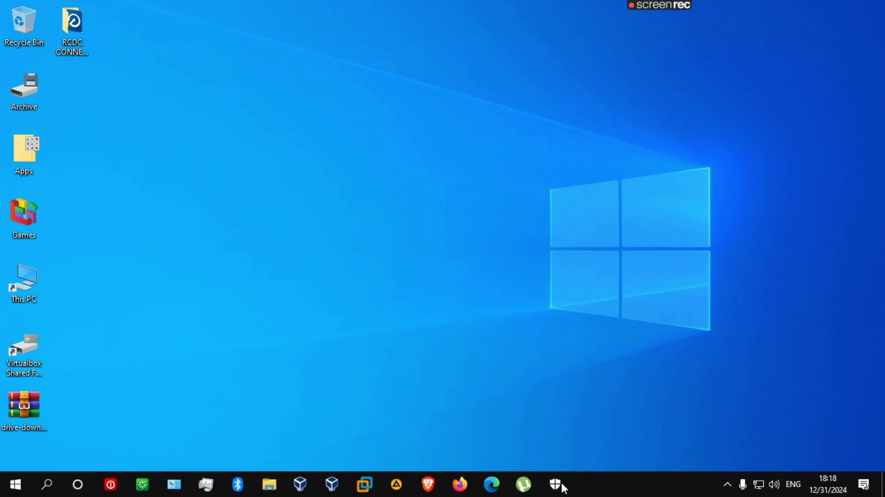
# Search Windows for "wind" and open the Virus & threat protection page of Windows Security
pyautogui.click(54, 491)
pyautogui.write('we')
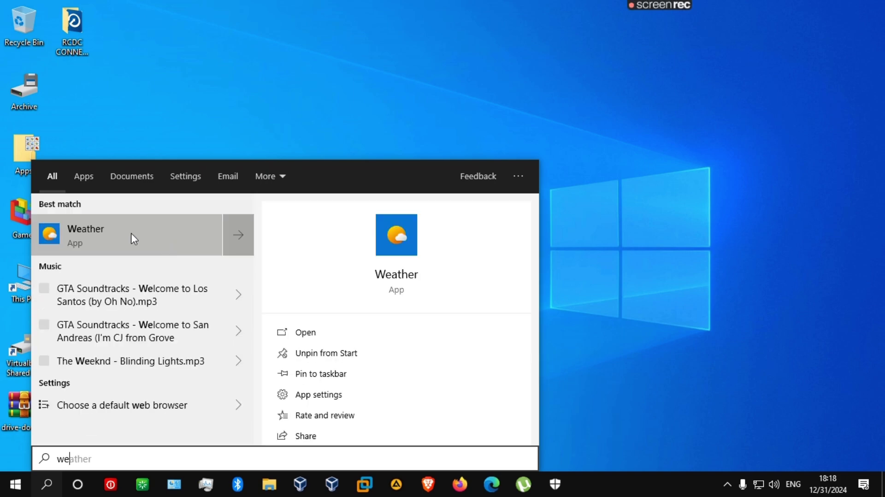
pyautogui.press('BackSpace')
pyautogui.write('ind')
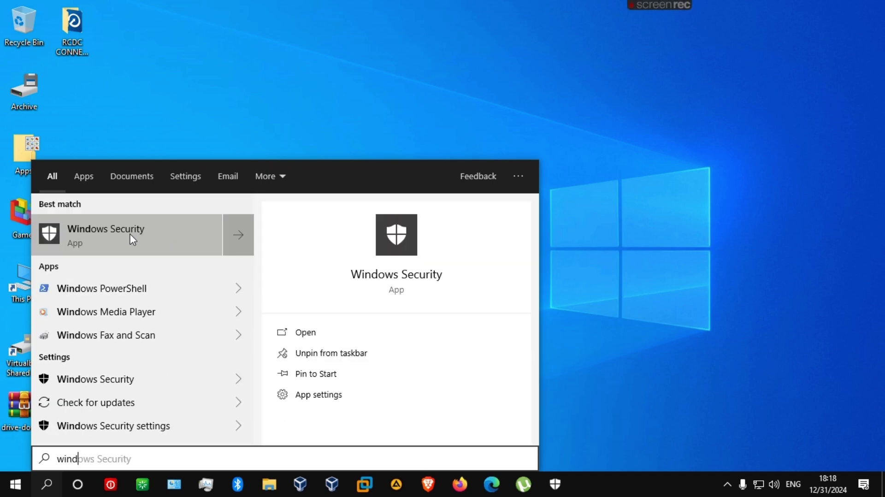
pyautogui.click(554, 179)
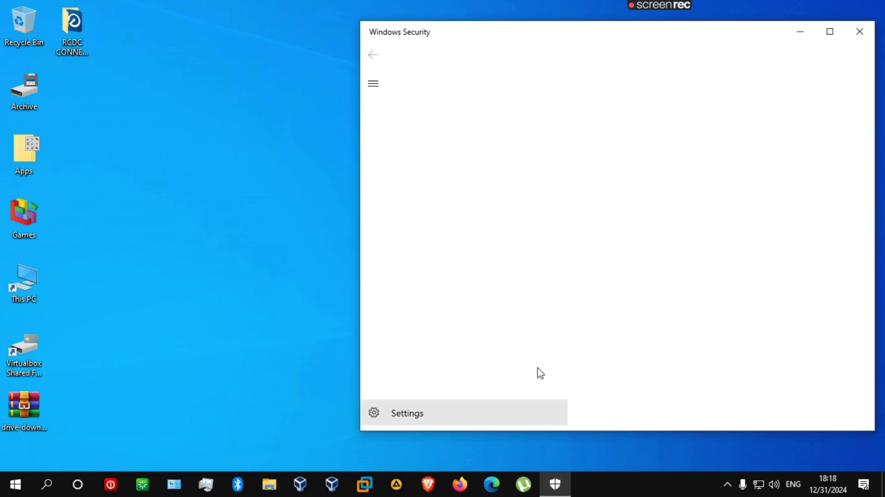
pyautogui.click(454, 222)
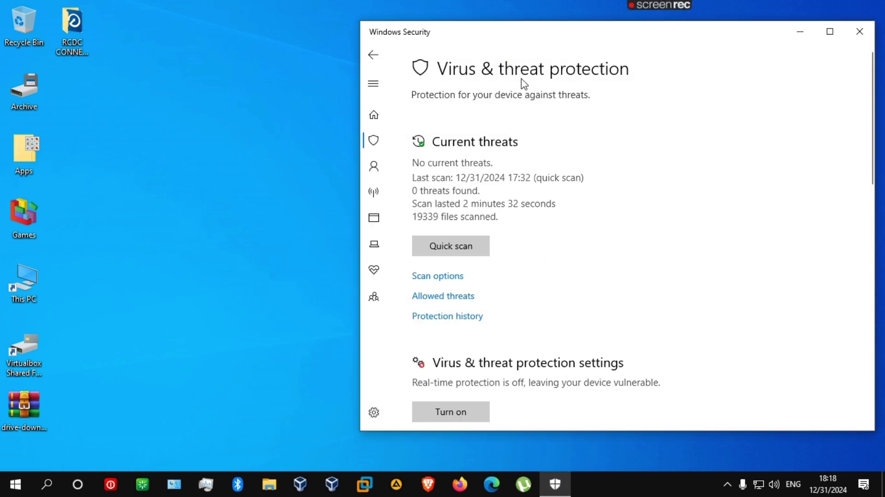
# Review the Virus & threat protection settings, including real-time protection and exclusions, and close Windows Security
pyautogui.scroll(-2, 507, 226)
pyautogui.scroll(-1, 508, 229)
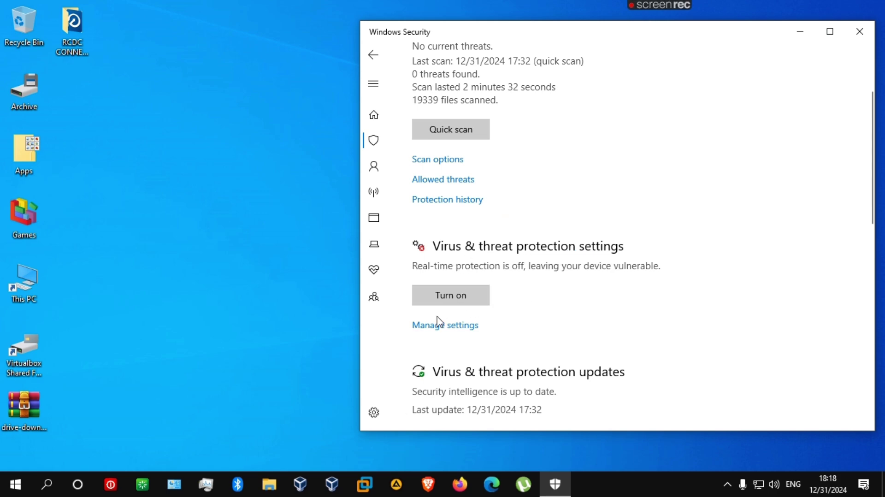
pyautogui.scroll(2, 452, 325)
pyautogui.click(452, 327)
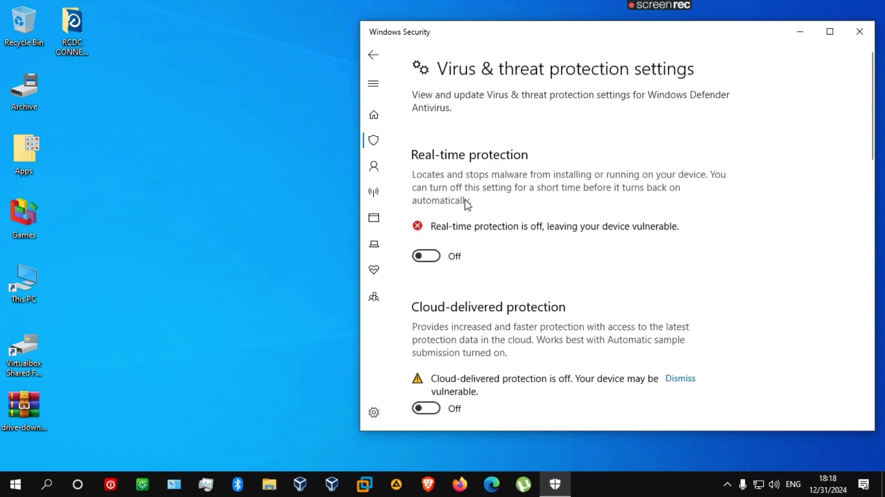
pyautogui.scroll(-5, 516, 318)
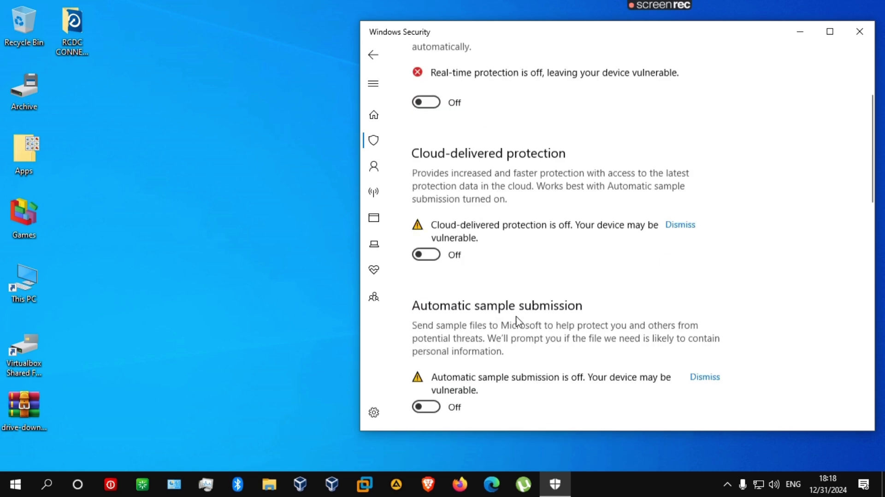
pyautogui.scroll(-10, 520, 320)
pyautogui.scroll(9, 553, 277)
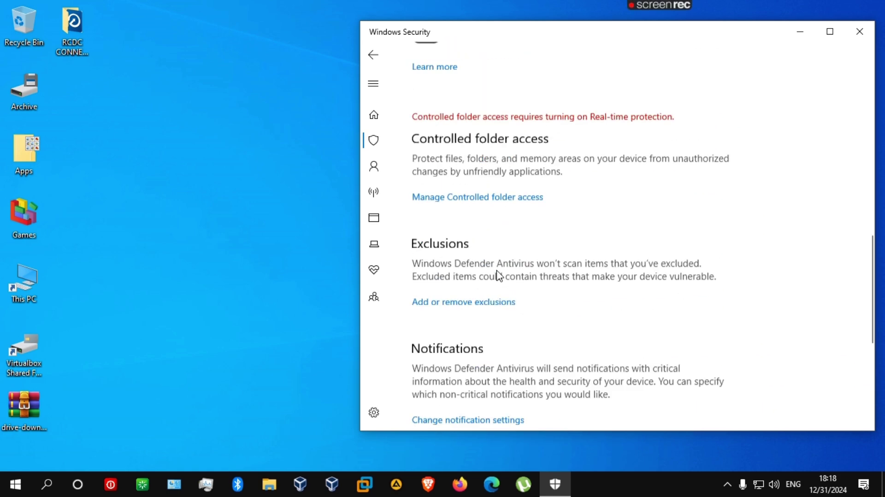
pyautogui.click(860, 32)
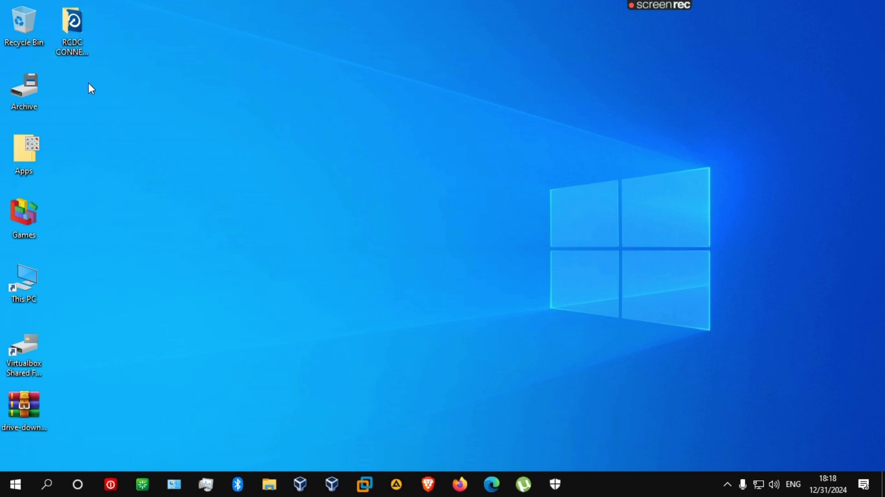
# Open the RCDC CONNECT Edition folder on the desktop and select Setup_RCDCx64_09.02.00.032.exe
pyautogui.doubleClick(82, 32)
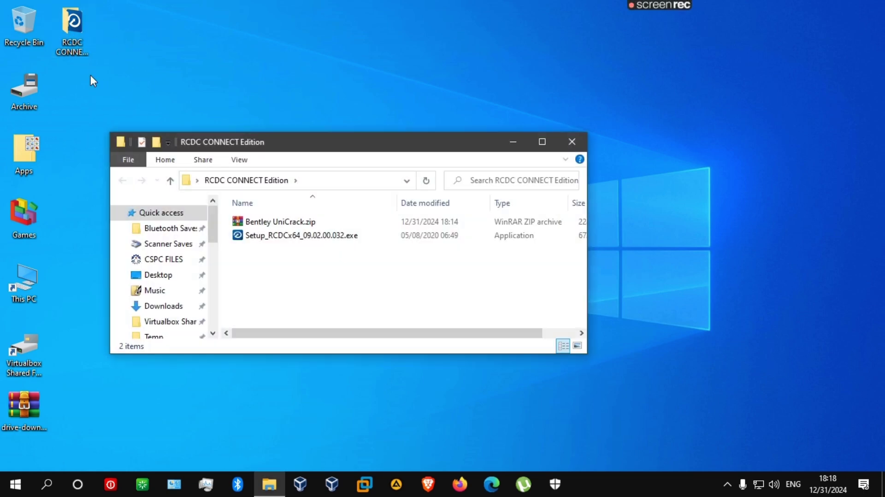
pyautogui.click(282, 238)
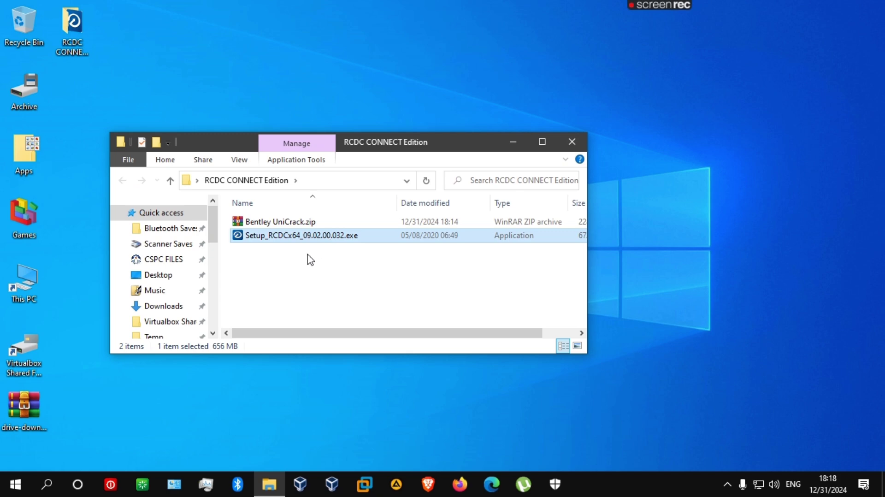
# Open the list of installed programs in Control Panel and search it for "rcdc"
pyautogui.click(173, 484)
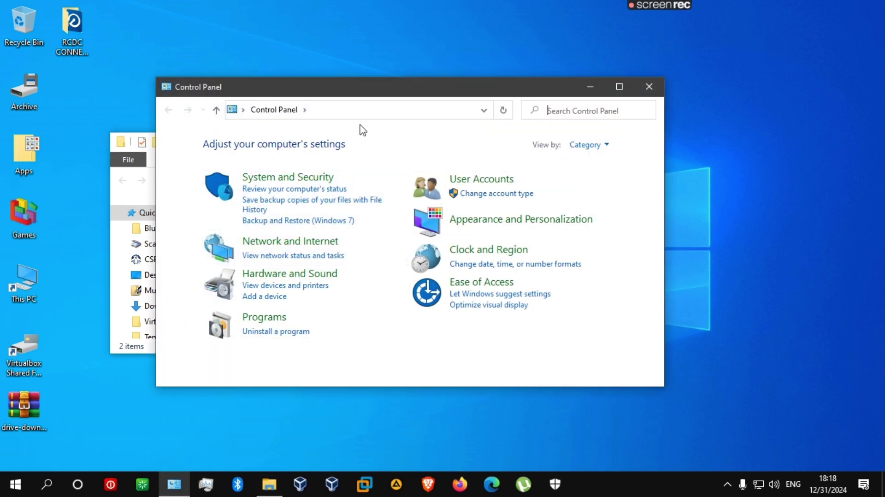
pyautogui.click(271, 332)
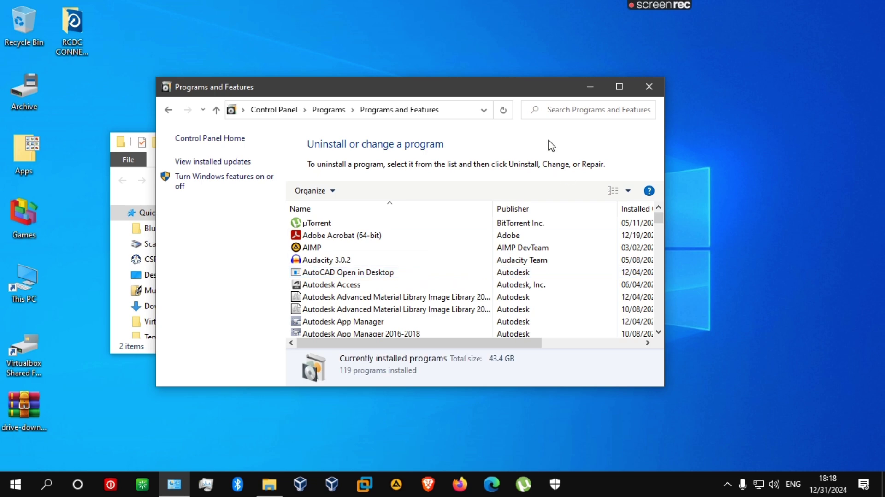
pyautogui.click(562, 118)
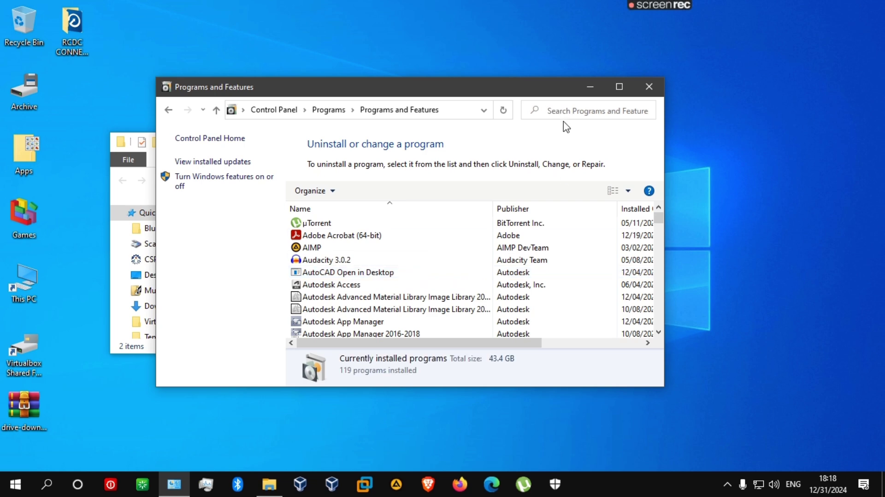
pyautogui.write('rcdc')
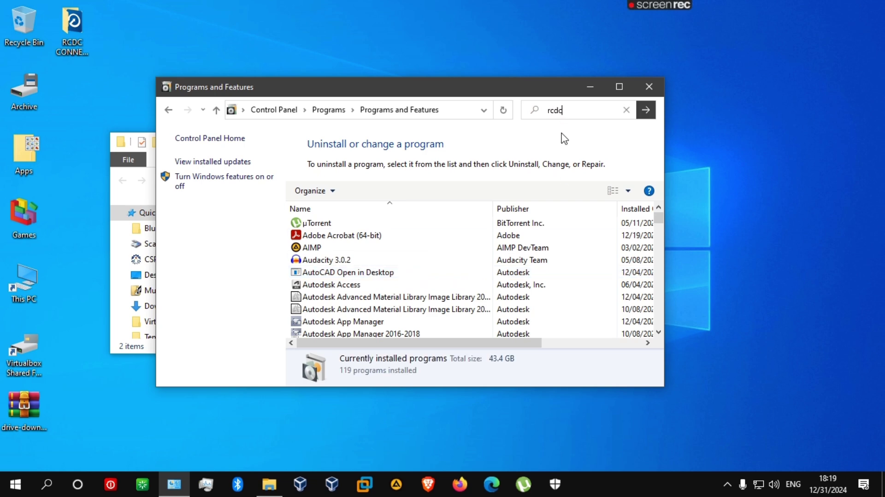
pyautogui.click(654, 111)
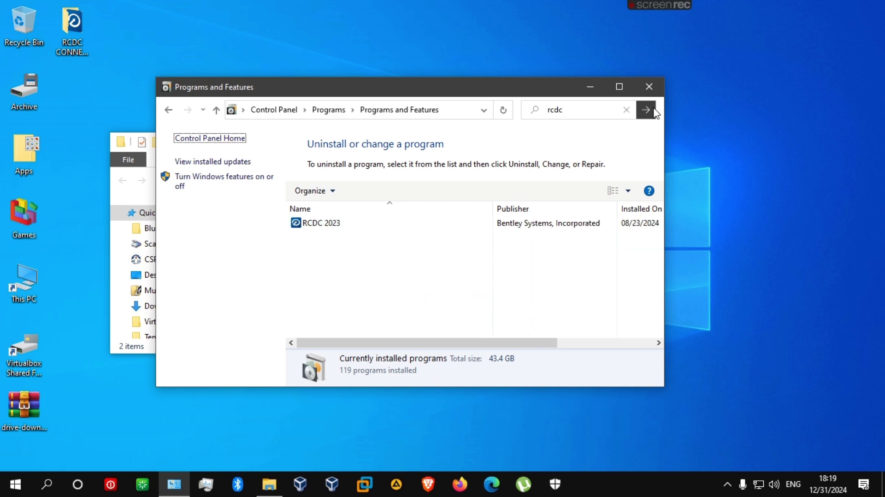
# Uninstall RCDC 2023 and close the Programs and Features window
pyautogui.rightClick(338, 226)
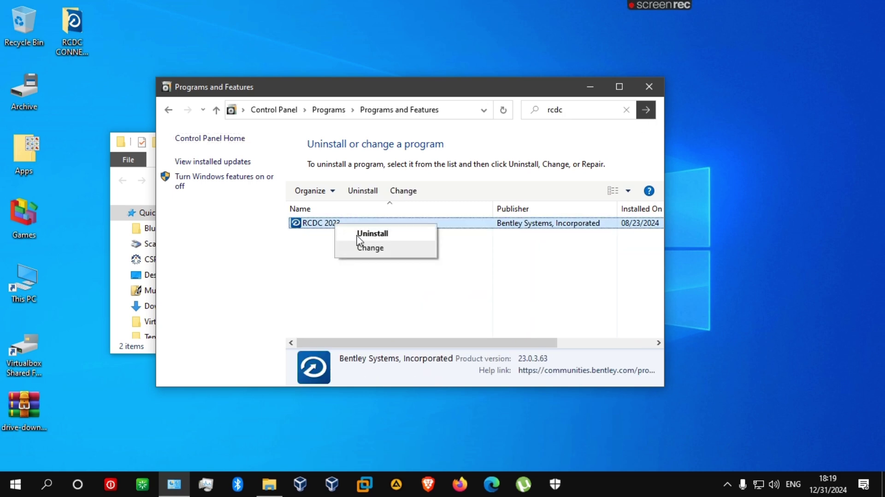
pyautogui.click(358, 235)
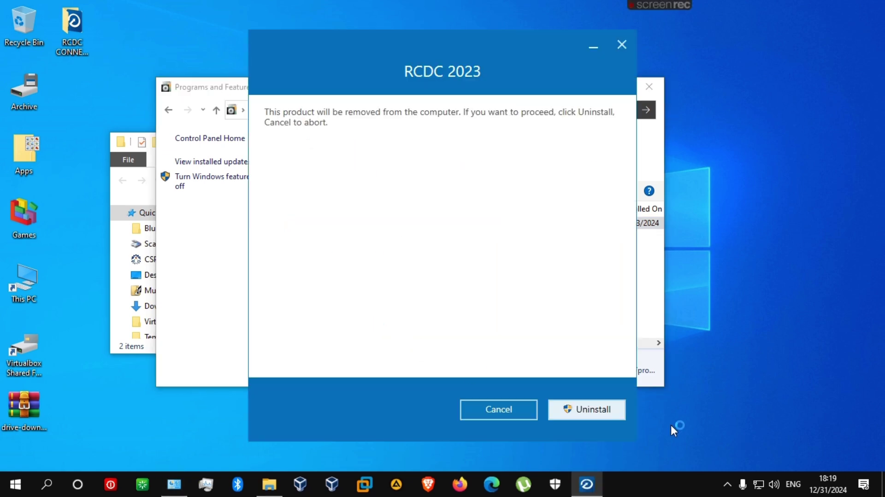
pyautogui.click(604, 409)
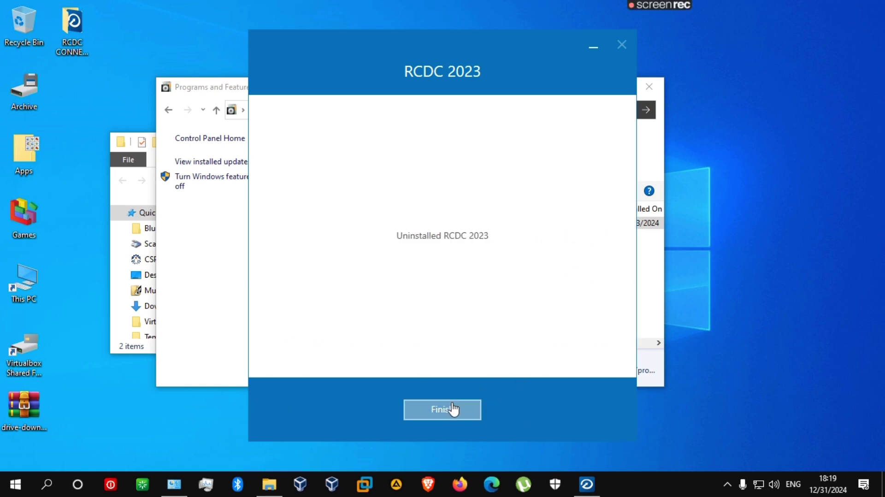
pyautogui.click(459, 413)
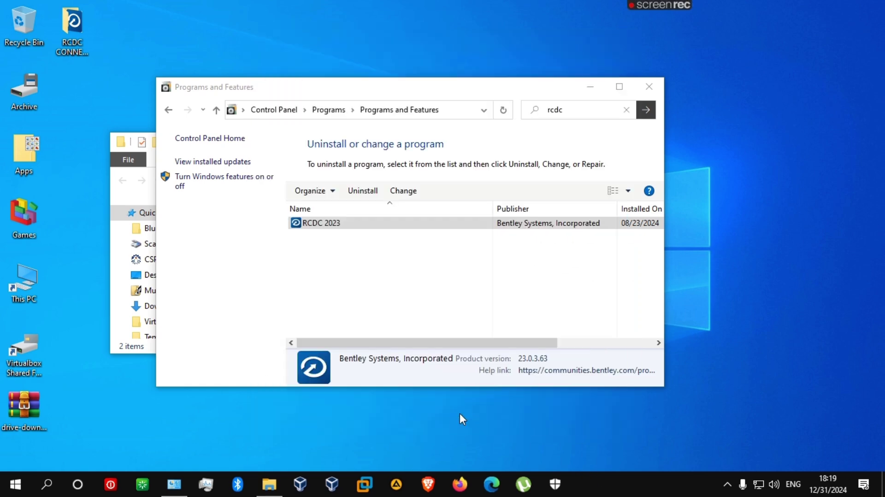
pyautogui.click(649, 88)
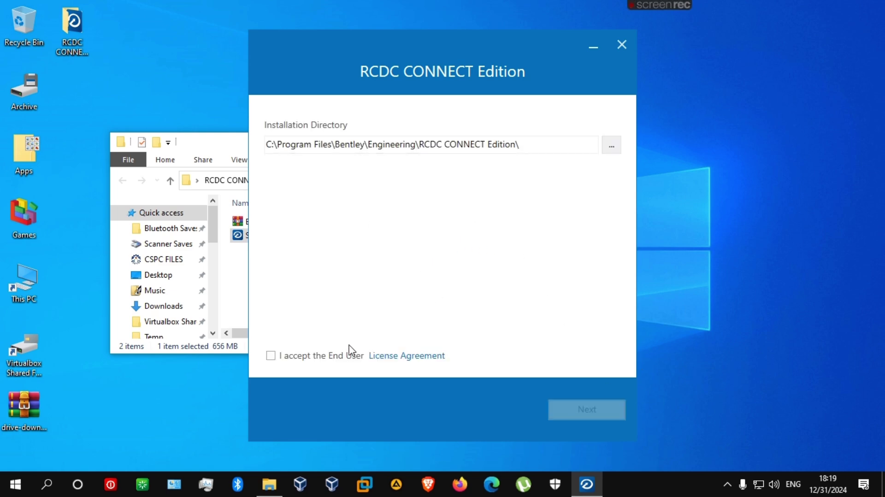
# Install RCDC CONNECT Edition in the default installation directory, accepting the End User License Agreement, and finish the setup
pyautogui.click(568, 144)
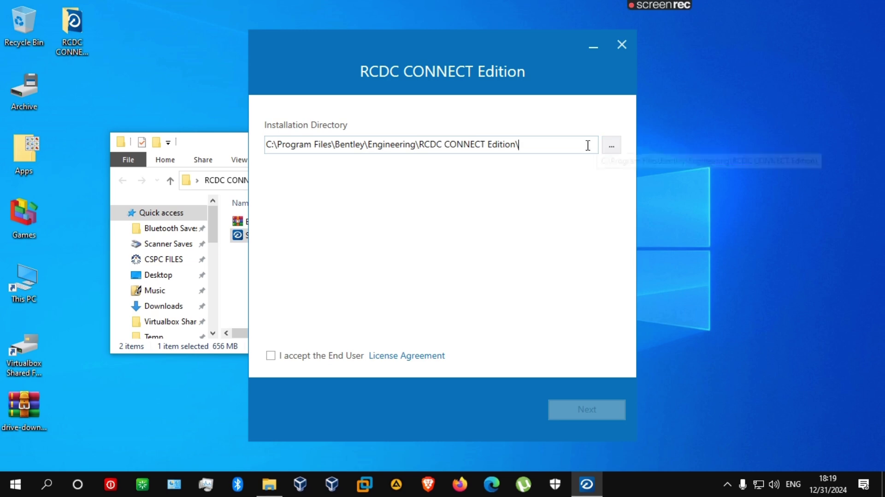
pyautogui.click(271, 356)
pyautogui.click(585, 414)
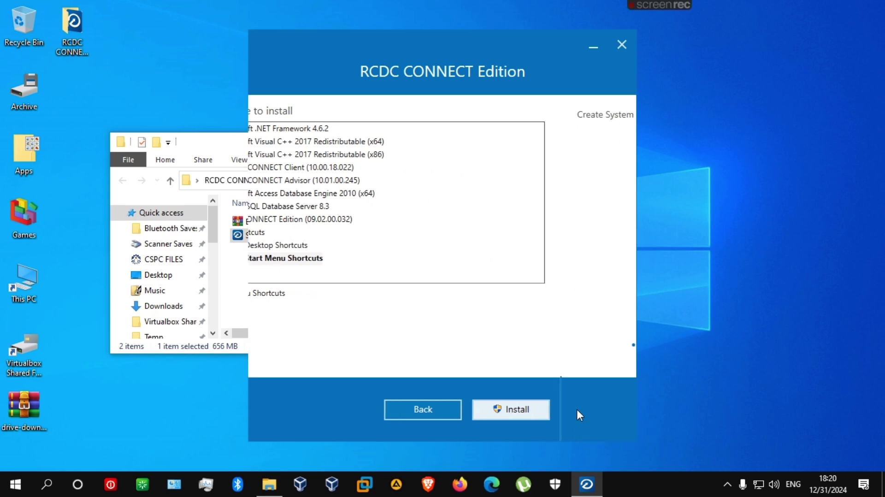
pyautogui.click(503, 409)
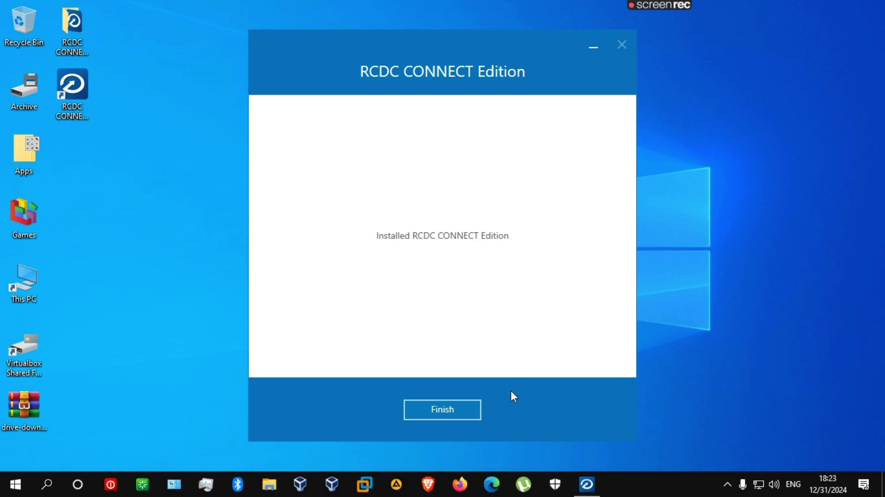
pyautogui.click(458, 415)
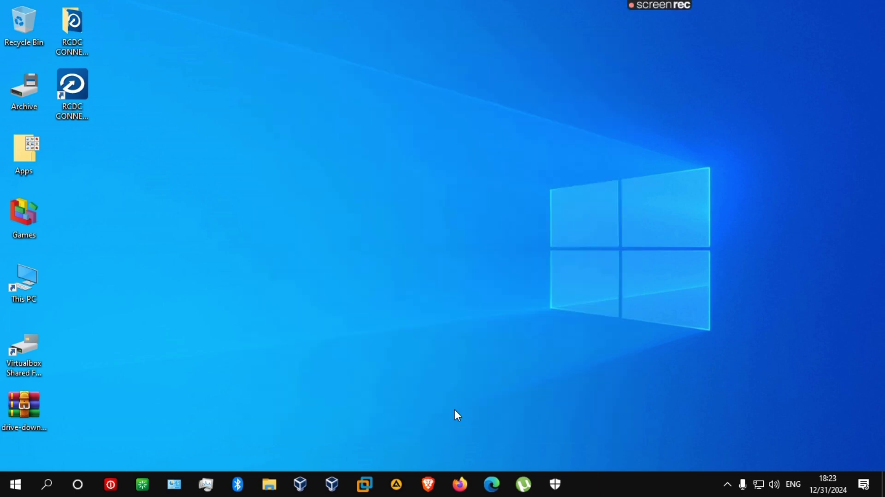
# Open the RCDC CONNECT Edition folder on the desktop and extract Bentley UniCrack.zip into the same folder
pyautogui.doubleClick(82, 32)
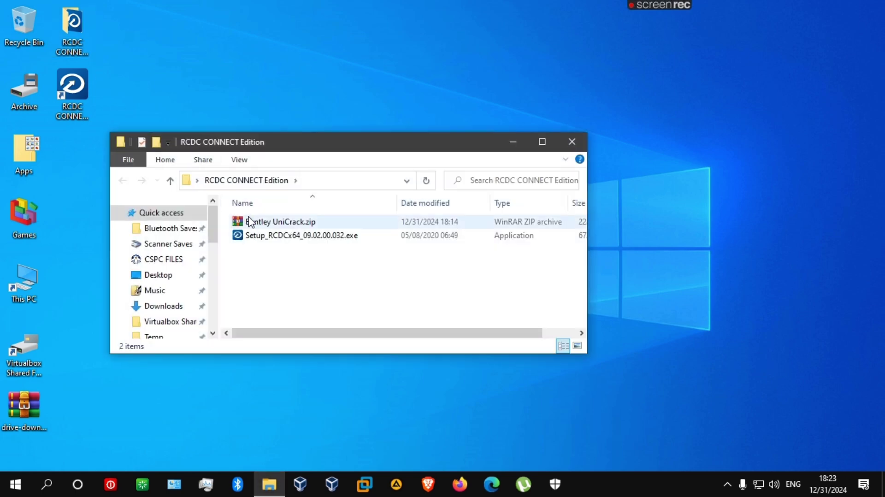
pyautogui.click(281, 224)
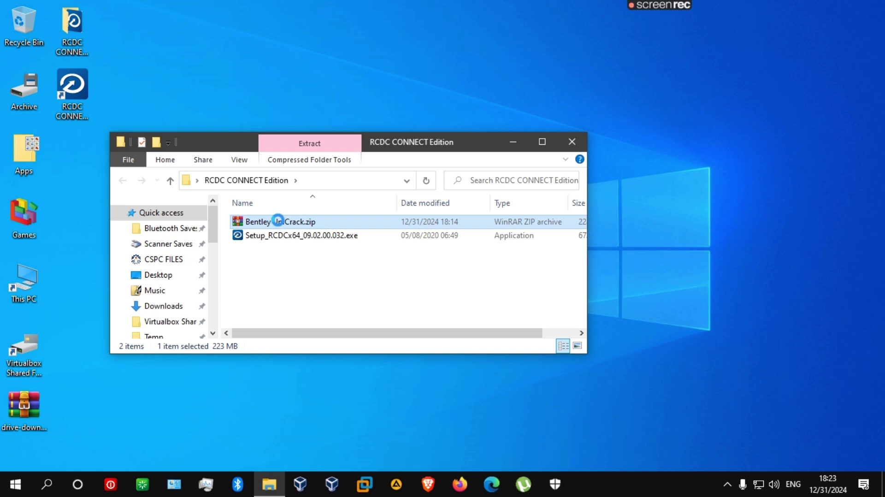
pyautogui.rightClick(280, 224)
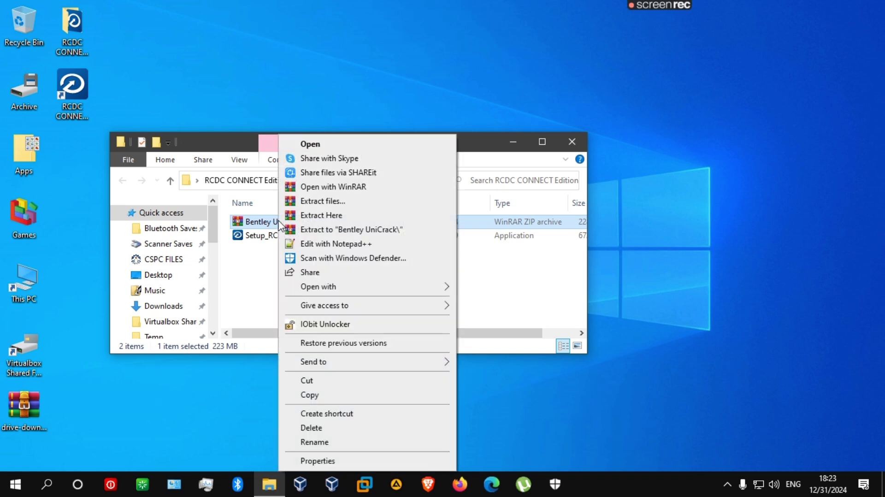
pyautogui.click(319, 216)
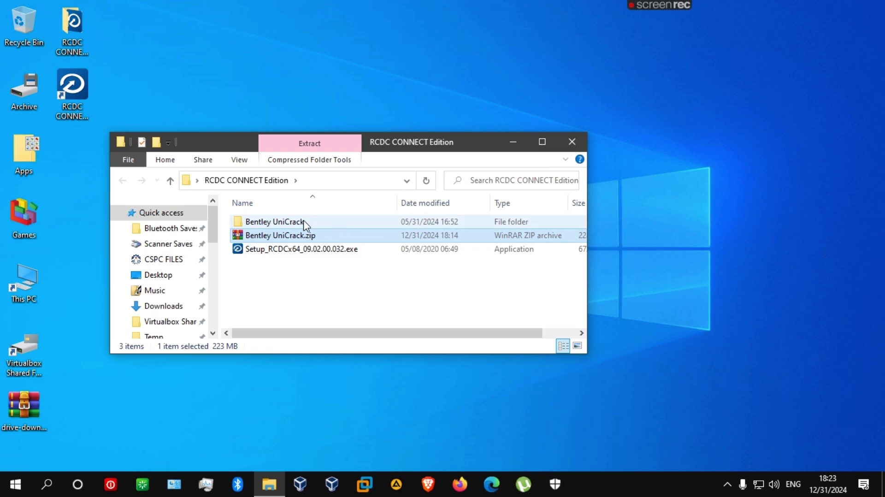
# Open the extracted Bentley UniCrack folder and select the CONNECTION Client setup file
pyautogui.doubleClick(297, 223)
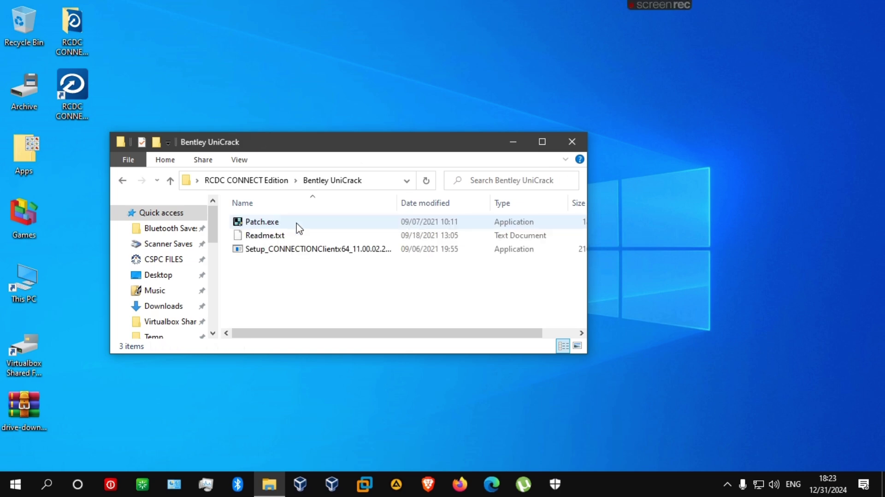
pyautogui.click(296, 226)
pyautogui.click(268, 235)
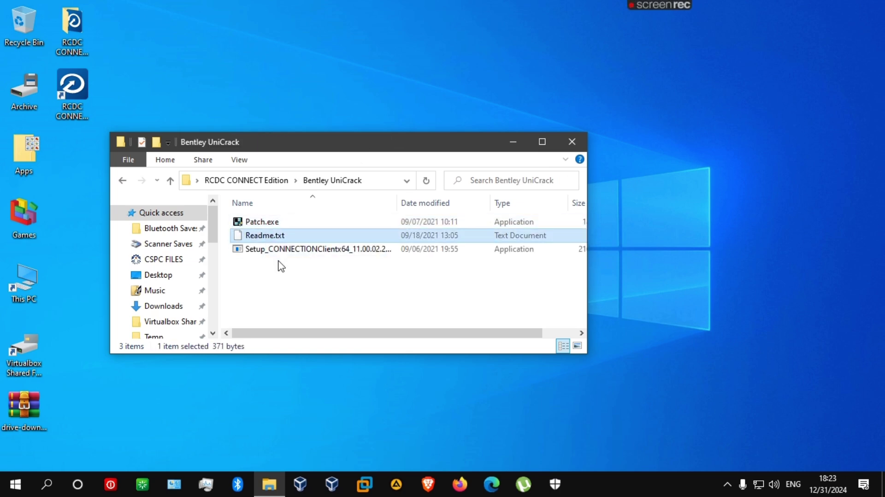
pyautogui.click(279, 251)
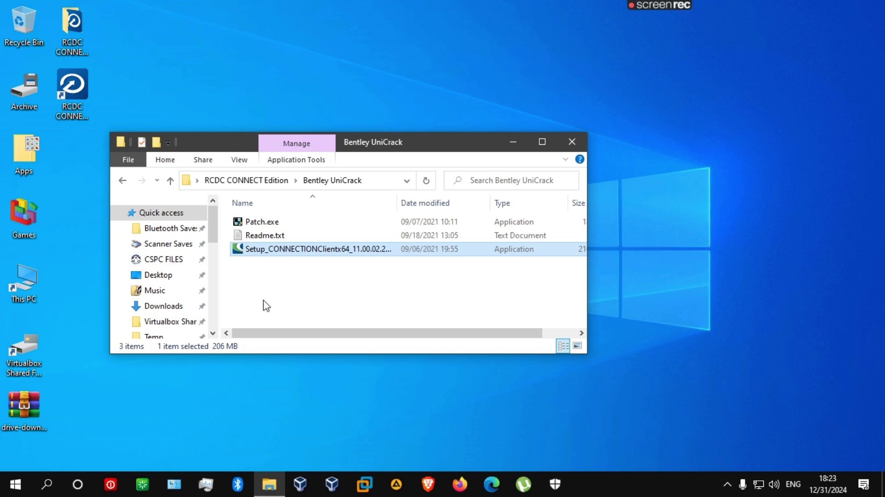
# Open the Programs and Features list of installed programs in Control Panel
pyautogui.click(174, 484)
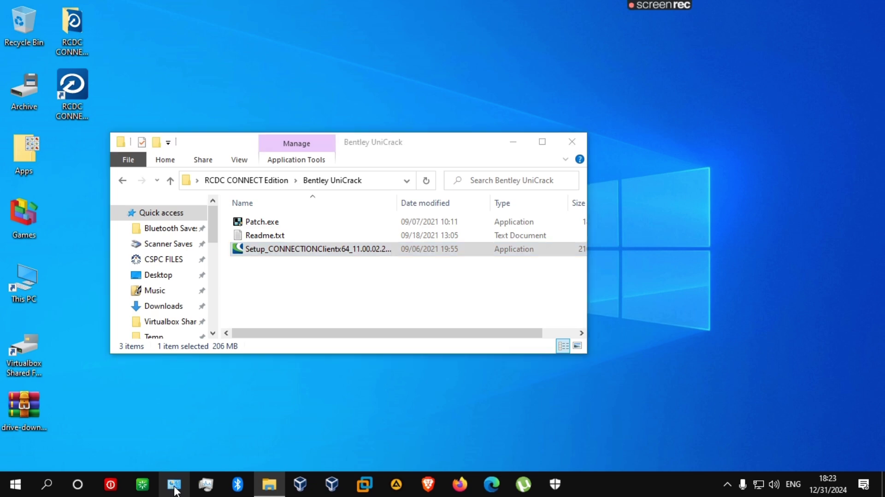
pyautogui.click(276, 331)
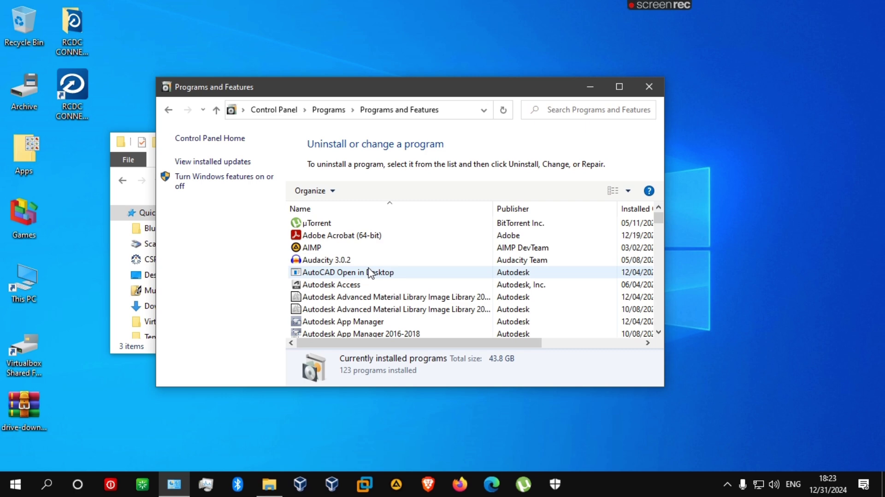
pyautogui.press('super')
pyautogui.write('set')
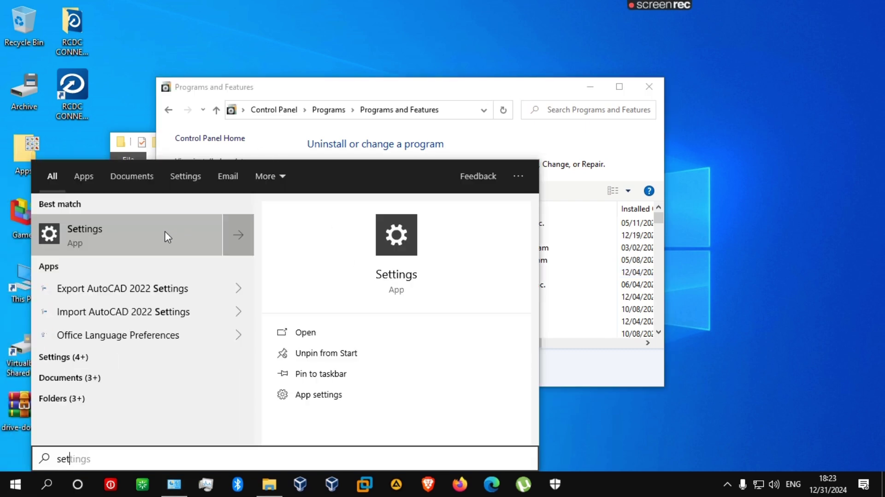
pyautogui.click(164, 231)
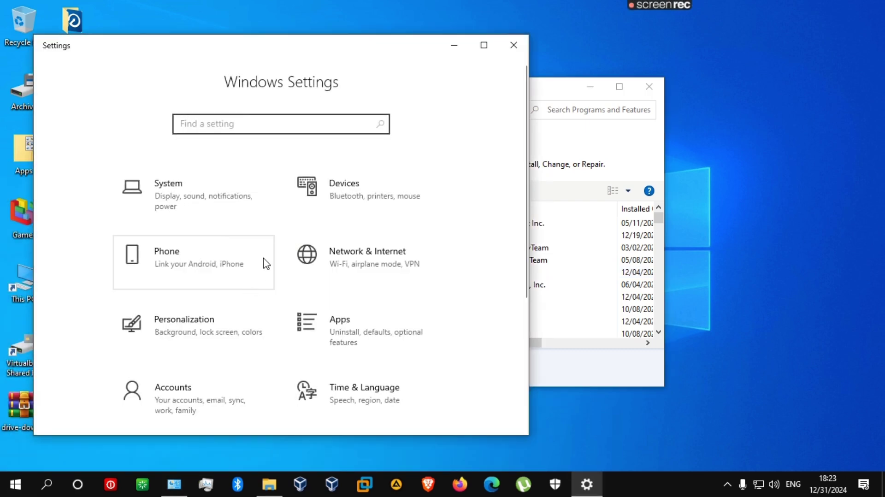
pyautogui.scroll(-5, 295, 300)
pyautogui.click(525, 41)
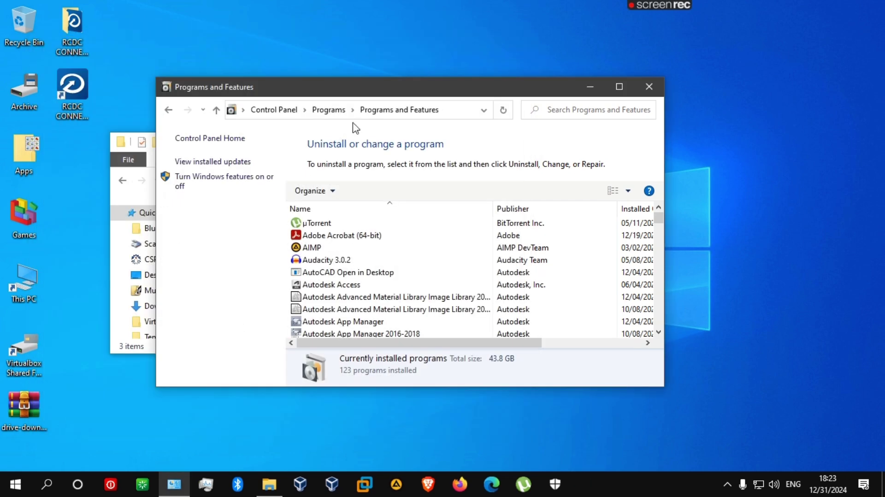
# Uninstall CONNECTION Client from the installed programs and minimize the Programs and Features window
pyautogui.scroll(-3, 358, 255)
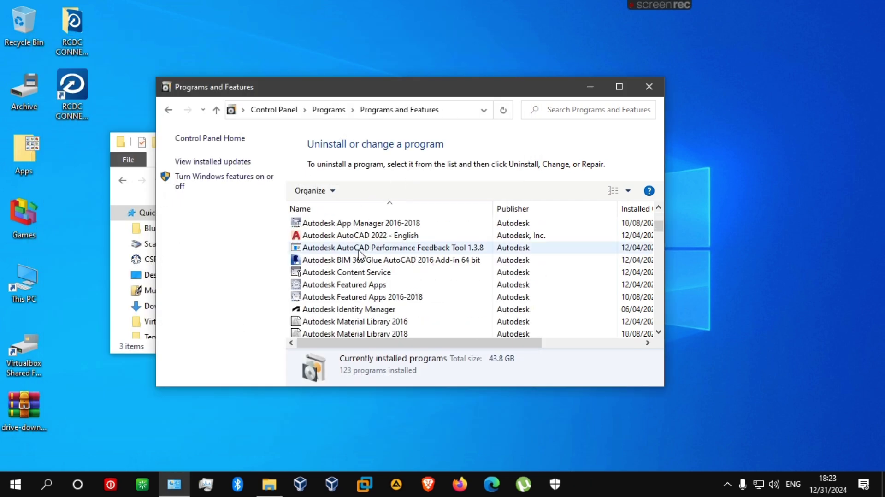
pyautogui.scroll(-10, 358, 255)
pyautogui.scroll(3, 360, 255)
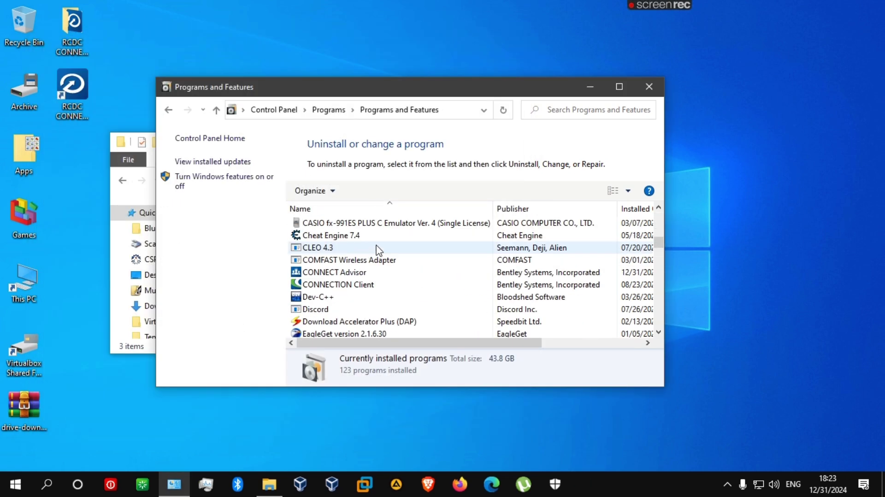
pyautogui.click(370, 285)
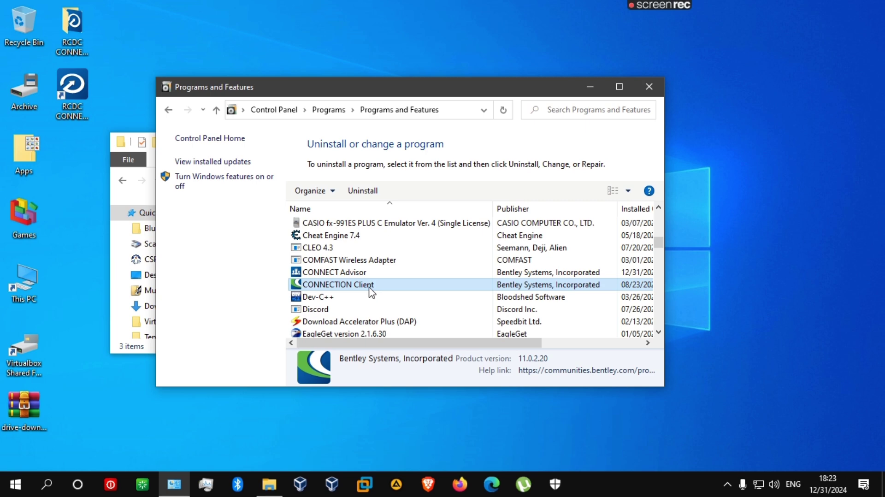
pyautogui.rightClick(368, 287)
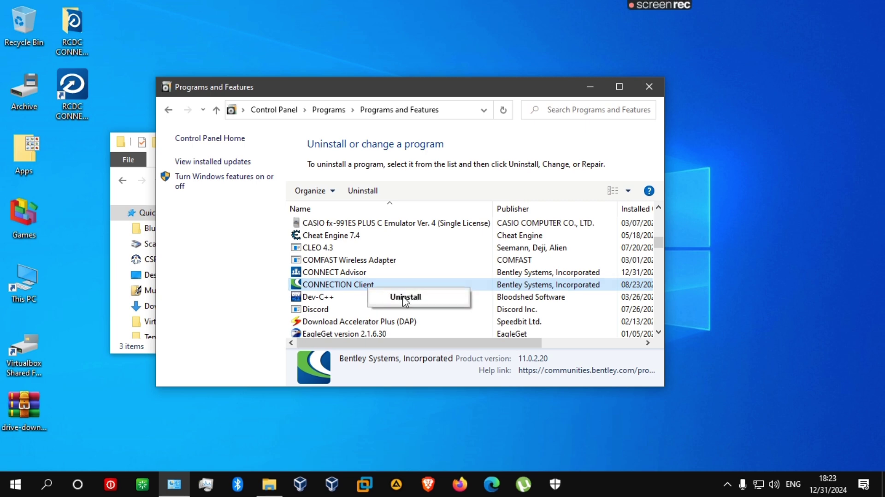
pyautogui.click(406, 297)
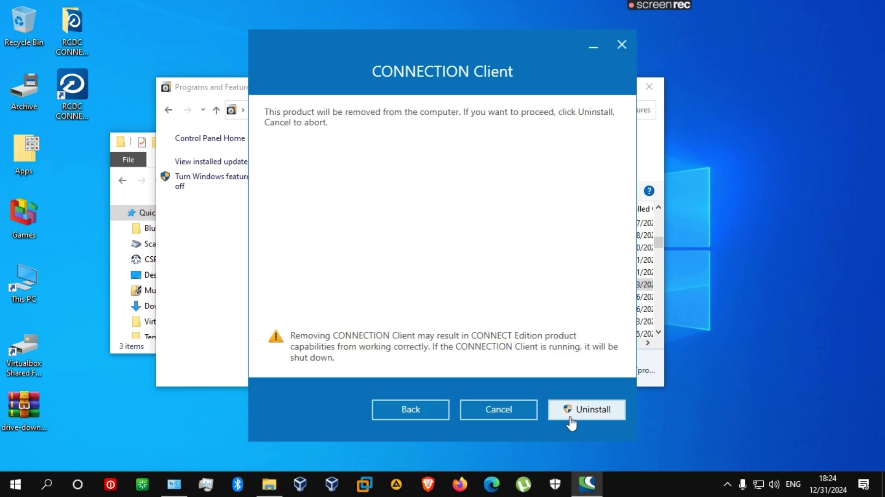
pyautogui.click(571, 417)
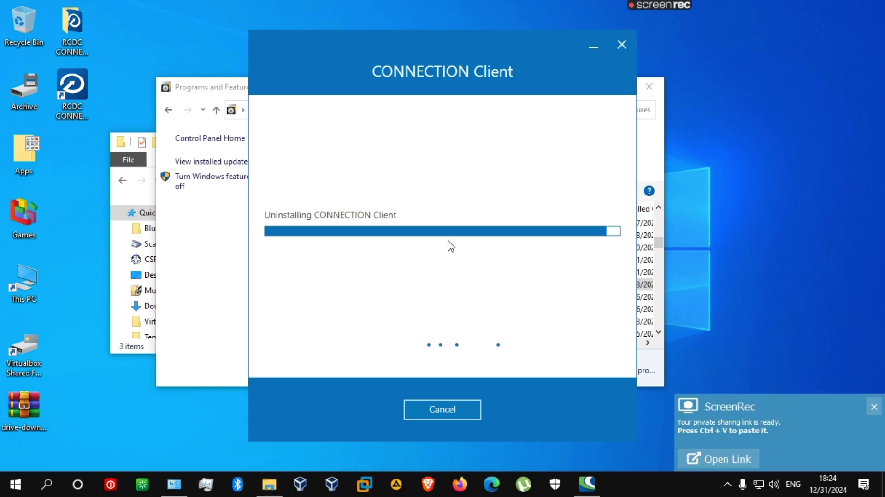
pyautogui.click(874, 407)
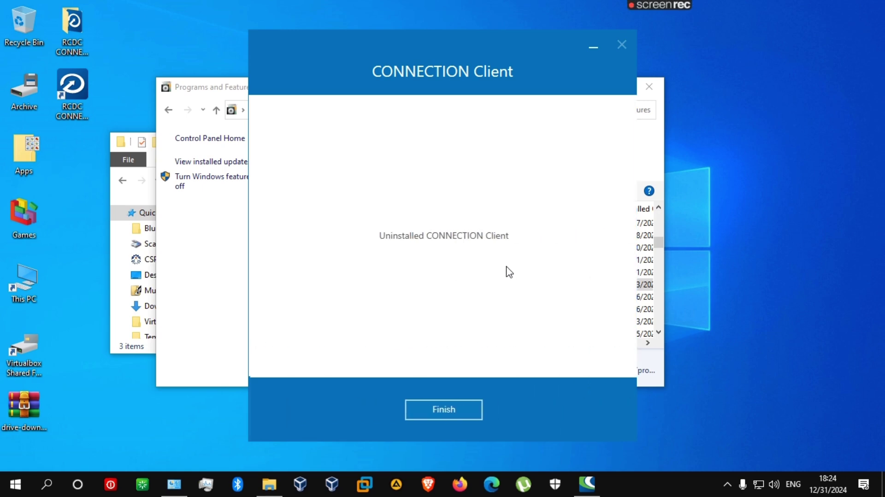
pyautogui.click(465, 415)
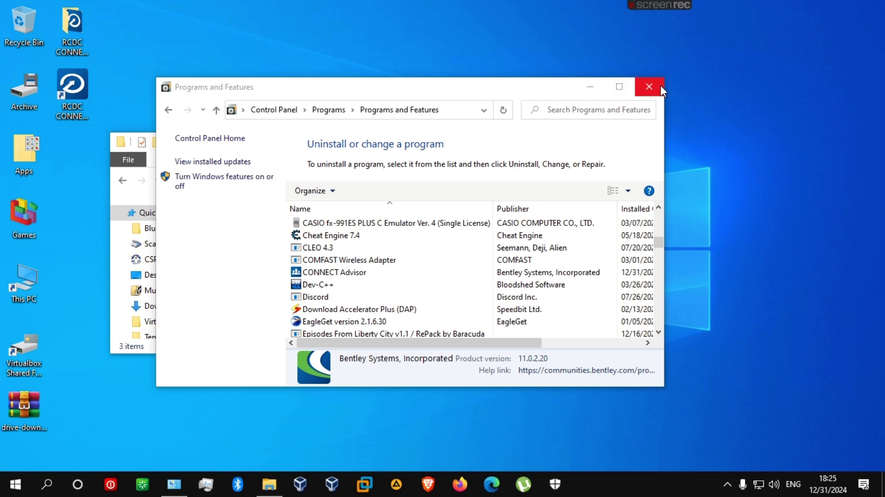
pyautogui.click(590, 88)
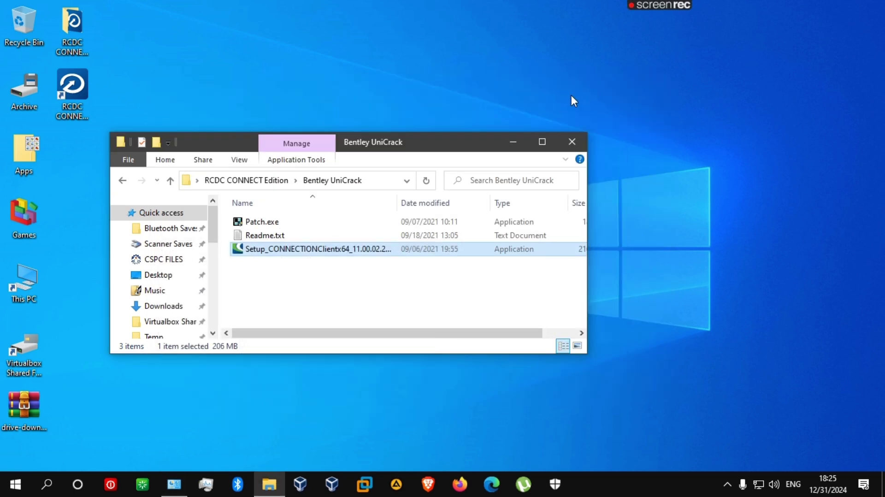
# Install CONNECTION Client 11.00.02.20 in English to the default directory, with a desktop shortcut and the End User License Agreement accepted
pyautogui.rightClick(281, 254)
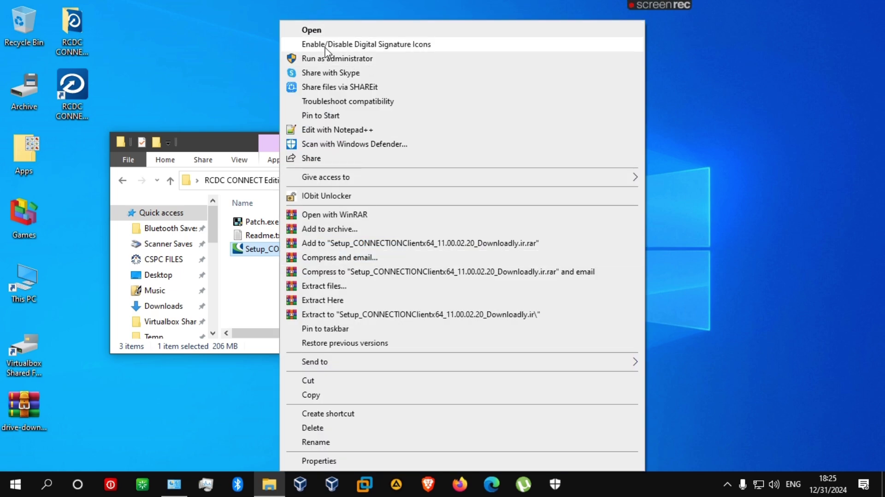
pyautogui.click(268, 274)
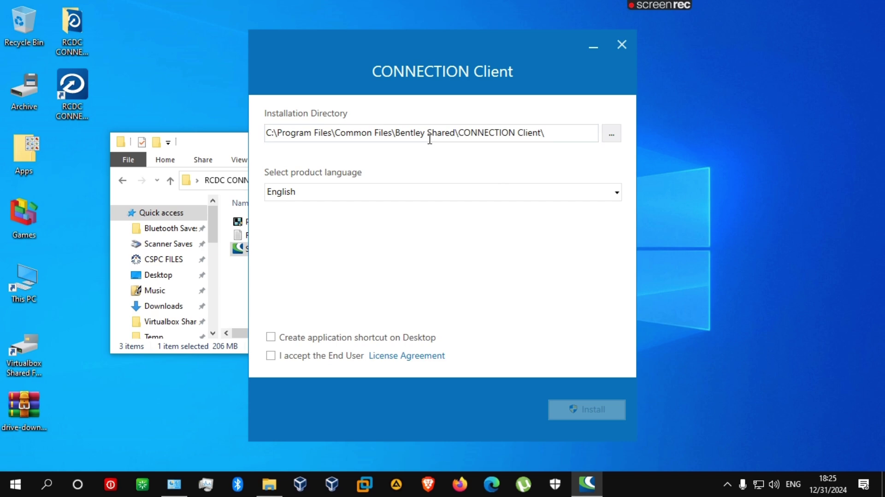
pyautogui.click(613, 134)
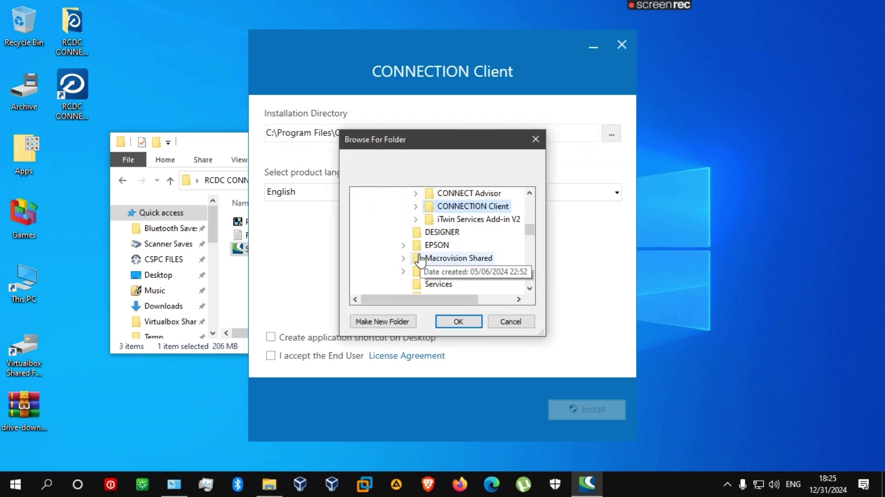
pyautogui.click(536, 139)
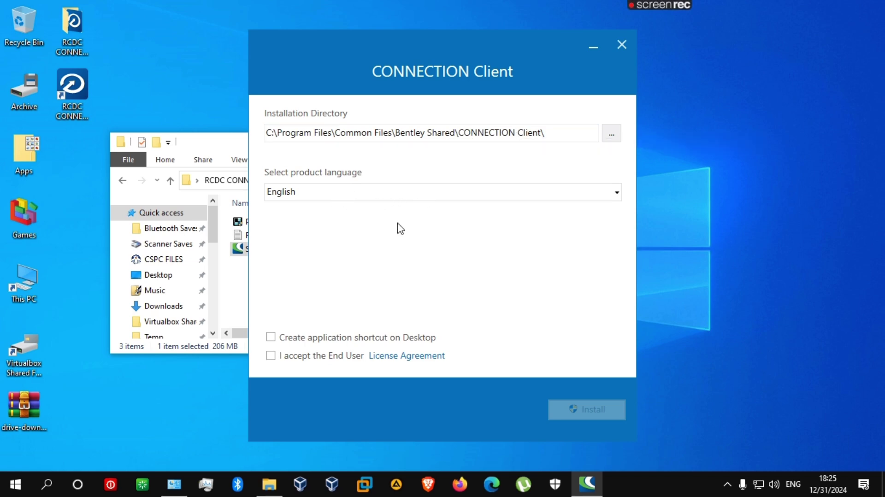
pyautogui.click(272, 338)
pyautogui.click(271, 356)
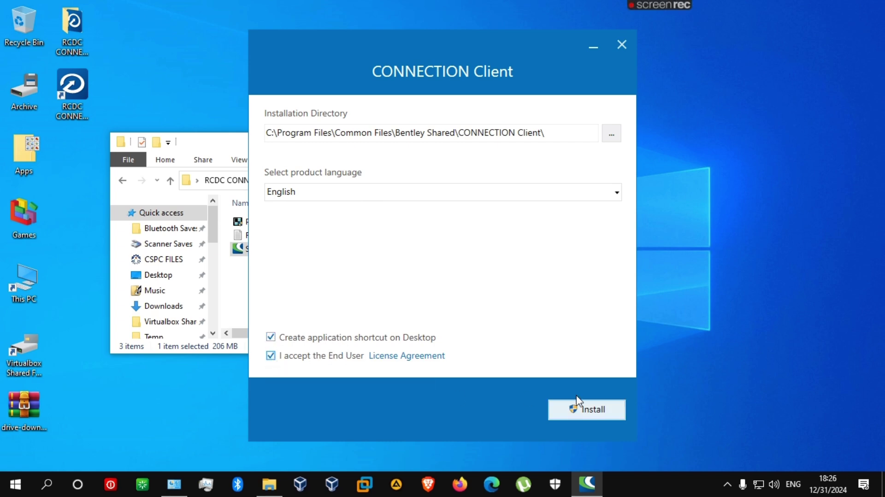
pyautogui.click(592, 411)
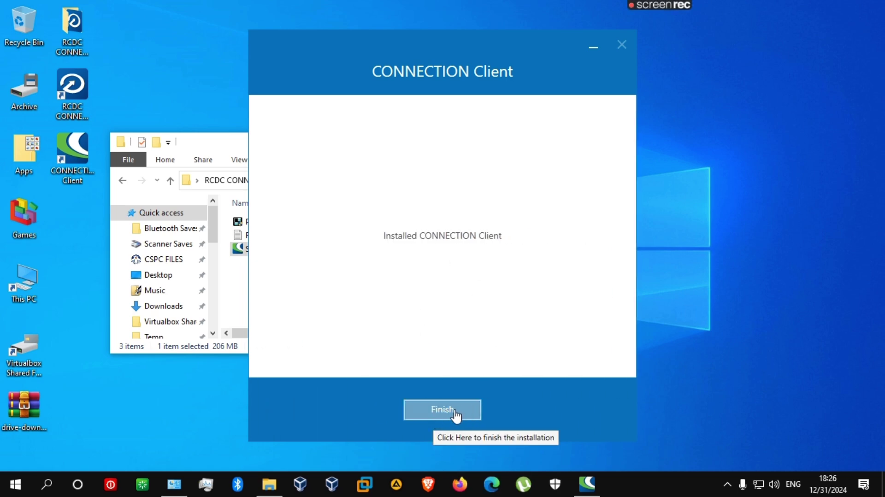
pyautogui.click(456, 415)
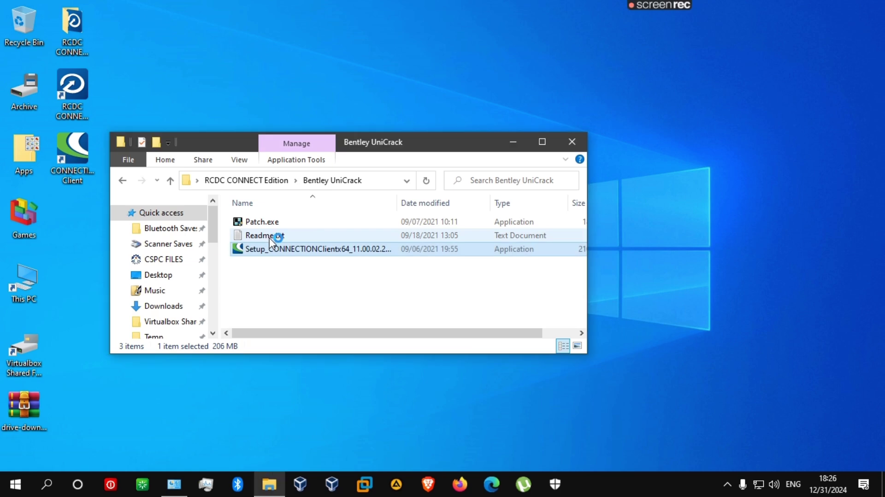
# Open Readme.txt, highlight its name and password lines, and close the CONNECTION Client window
pyautogui.doubleClick(270, 236)
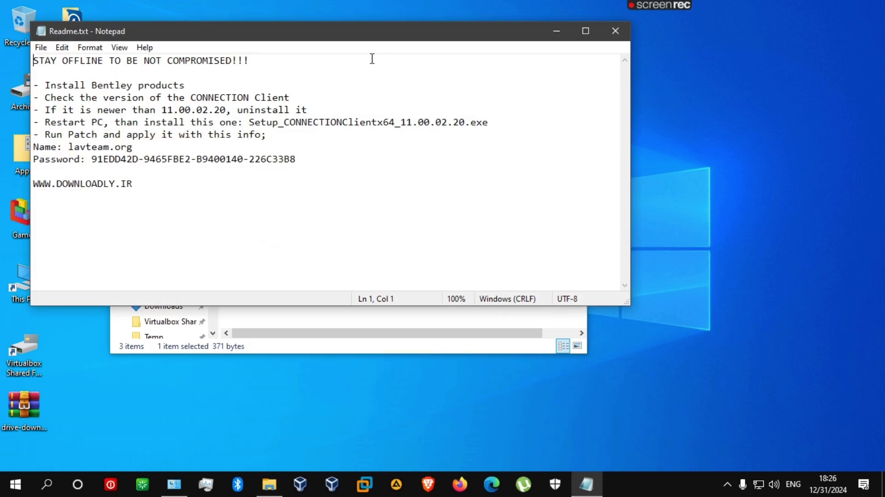
pyautogui.moveTo(310, 35); pyautogui.dragTo(478, 74)
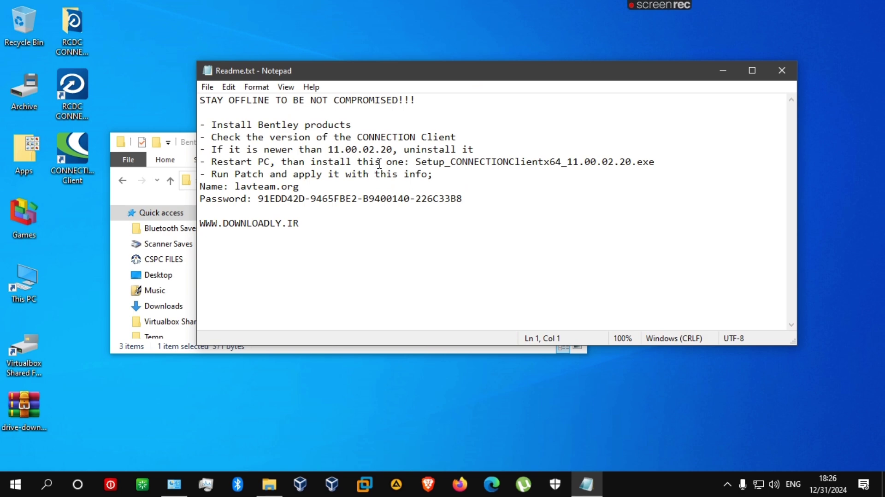
pyautogui.moveTo(469, 204); pyautogui.dragTo(198, 186)
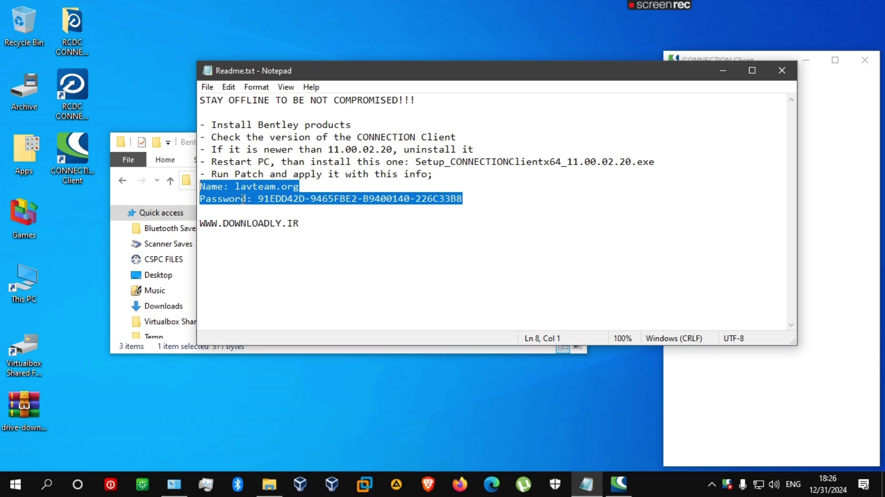
pyautogui.click(865, 60)
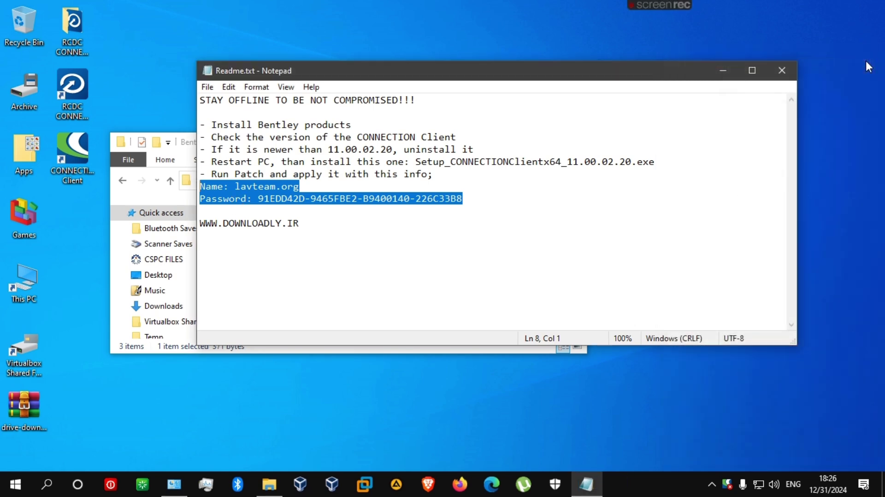
# Run Patch.exe from the Bentley UniCrack folder as administrator
pyautogui.click(185, 147)
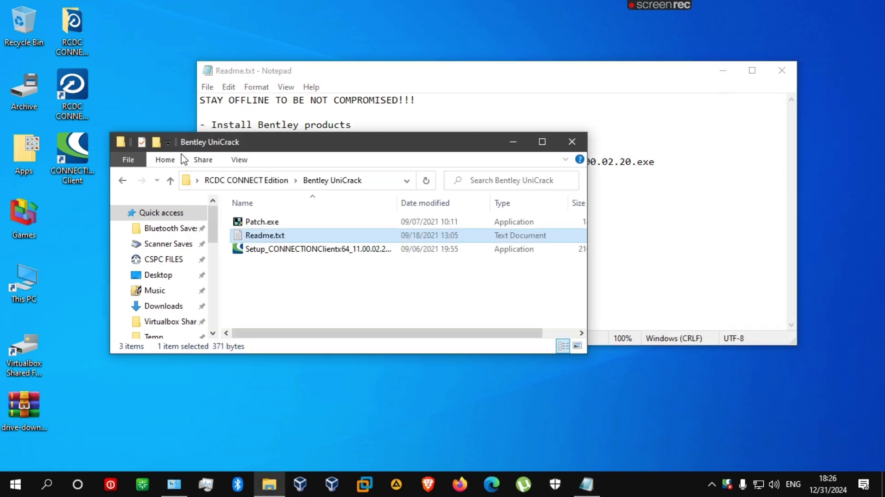
pyautogui.click(243, 223)
pyautogui.rightClick(243, 224)
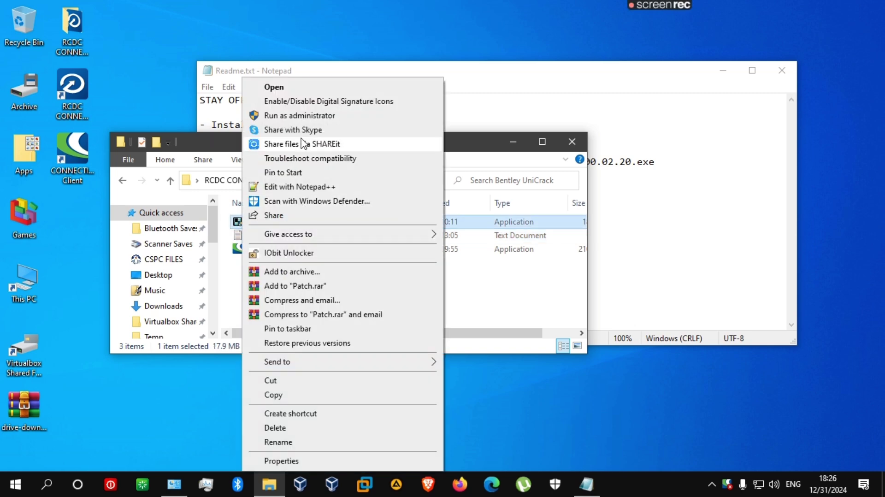
pyautogui.click(290, 115)
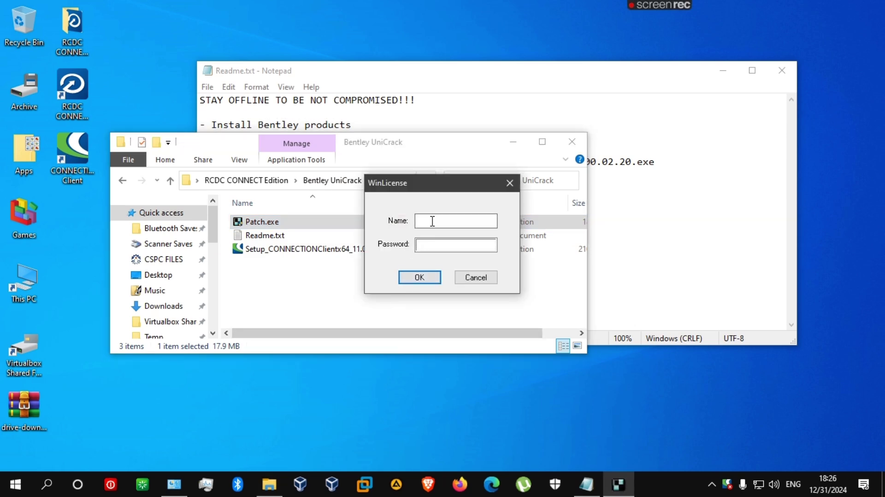
# Copy the name given in Readme.txt into the Name field of the WinLicense dialog
pyautogui.click(634, 214)
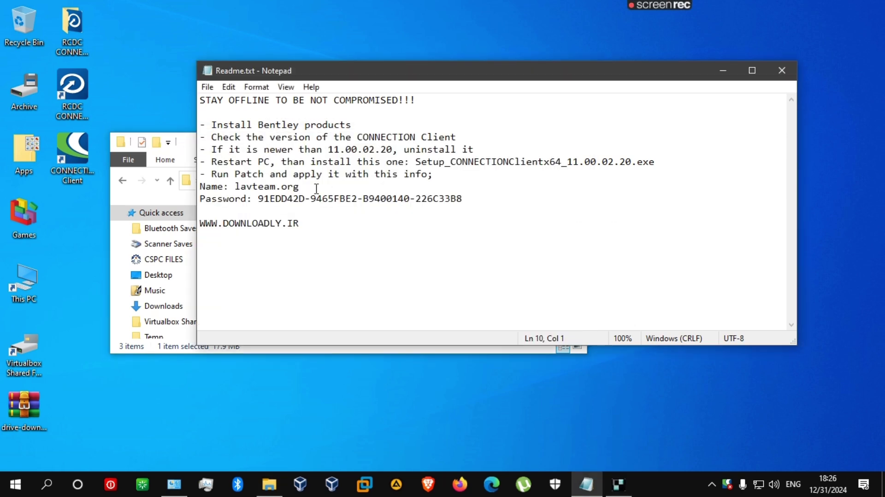
pyautogui.moveTo(316, 188); pyautogui.dragTo(234, 188)
pyautogui.rightClick(253, 192)
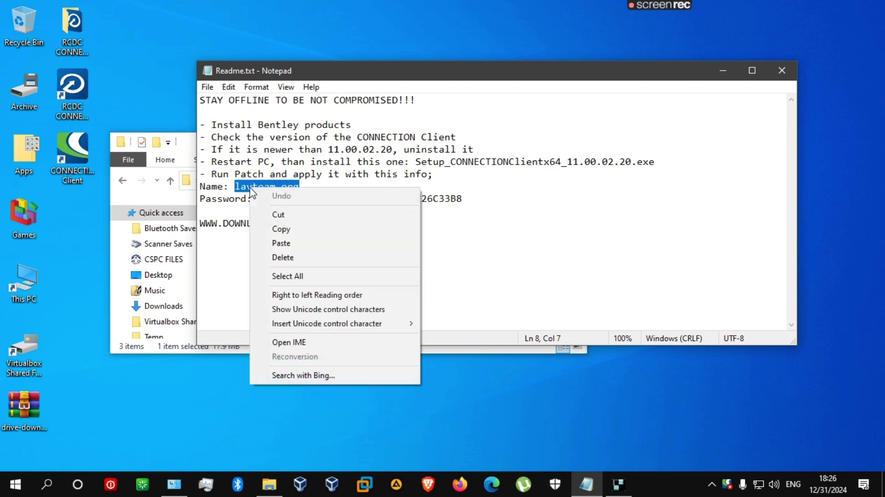
pyautogui.click(281, 229)
pyautogui.click(619, 485)
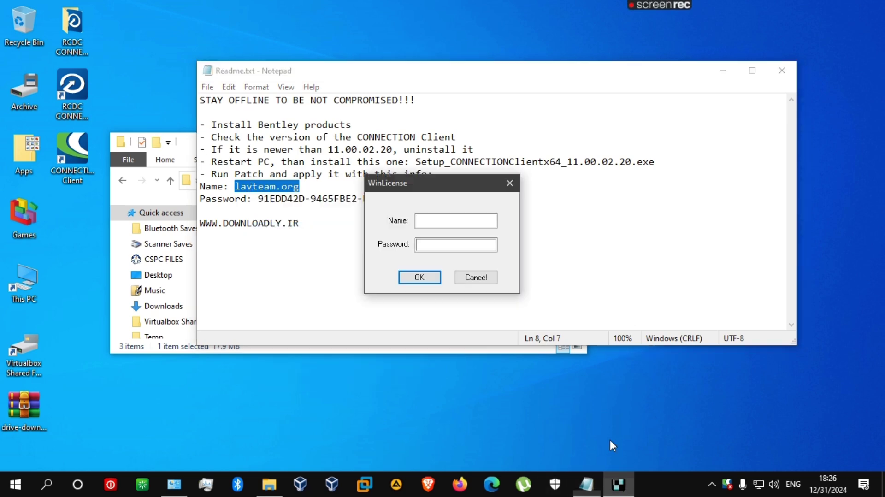
pyautogui.click(439, 220)
pyautogui.hotkey('ctrl', 'v')
# Copy the password from Readme.txt into the WinLicense Password field and submit the dialog
pyautogui.click(530, 252)
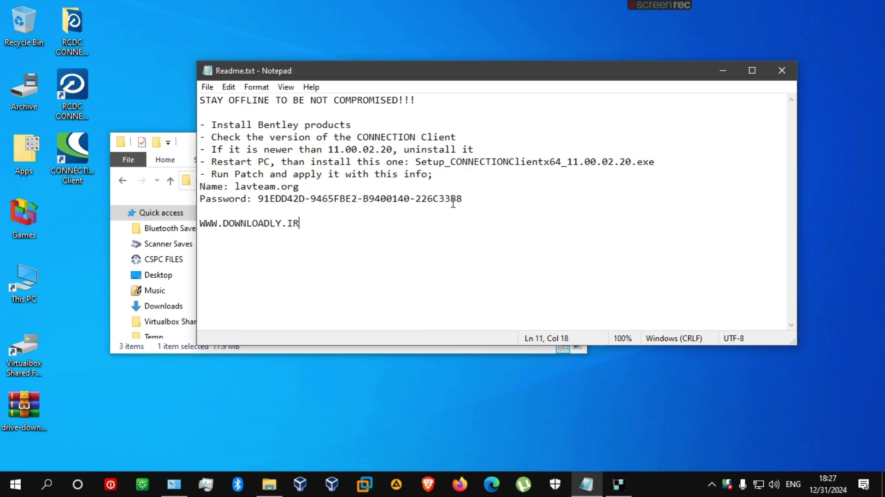
pyautogui.moveTo(463, 200); pyautogui.dragTo(258, 203)
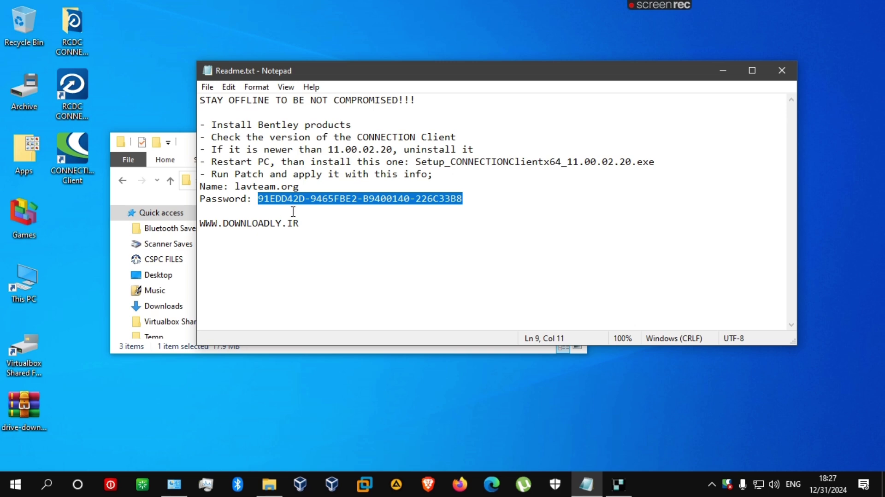
pyautogui.click(618, 484)
pyautogui.click(434, 240)
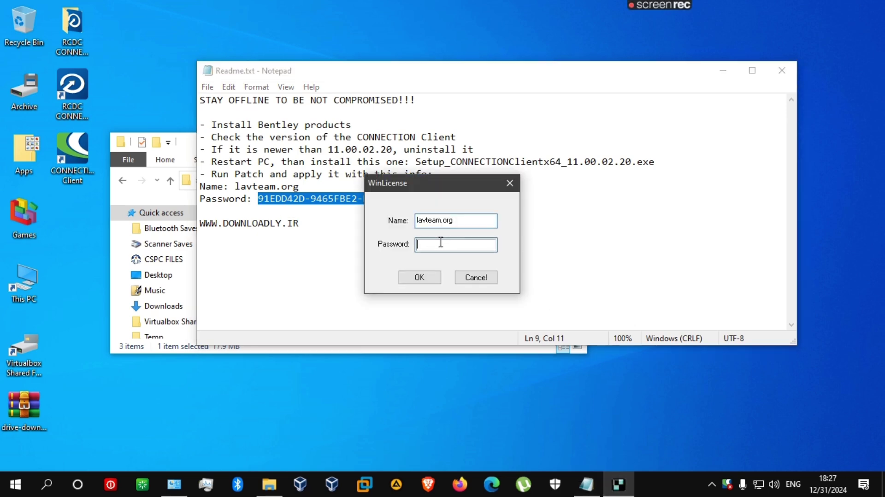
pyautogui.hotkey('ctrl', 'v')
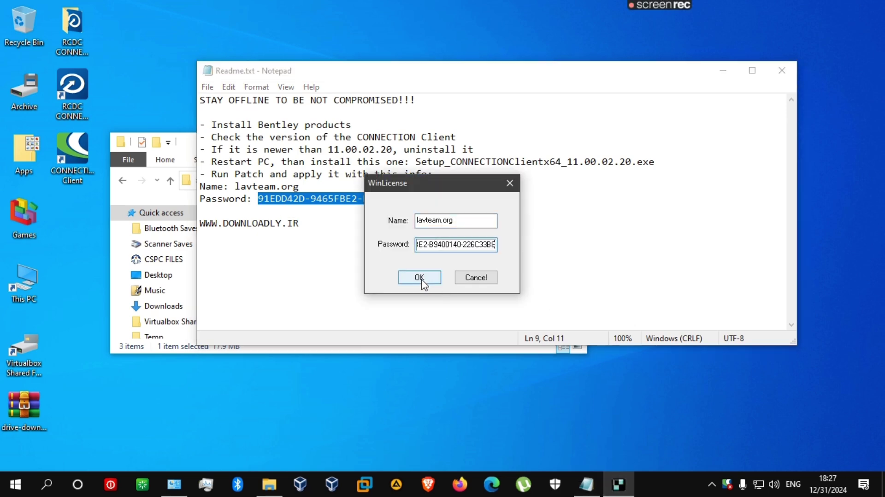
pyautogui.click(420, 278)
# Apply the CONNECTION Client patch, then exit the patcher and close Readme.txt and the Bentley UniCrack folder
pyautogui.click(408, 325)
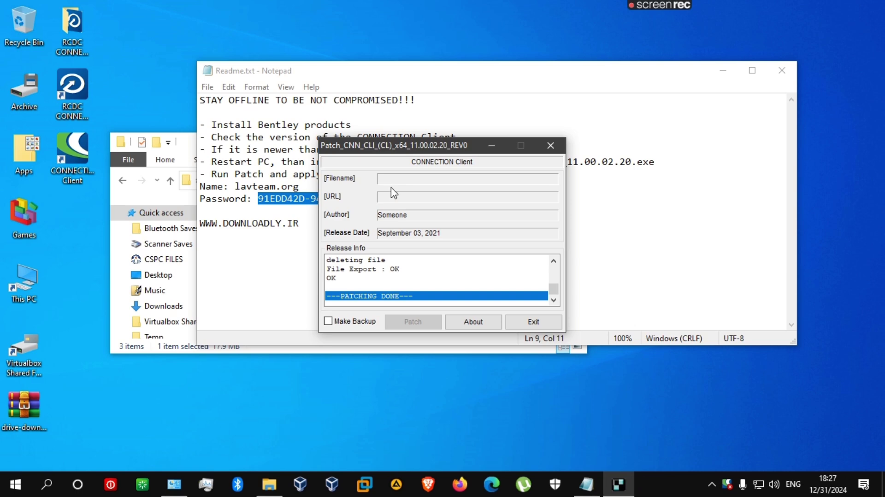
pyautogui.click(534, 322)
pyautogui.click(782, 72)
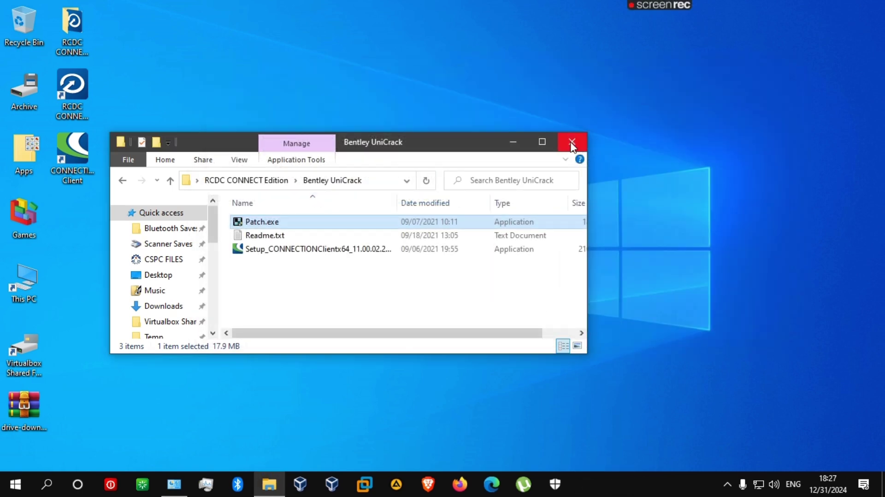
pyautogui.click(572, 142)
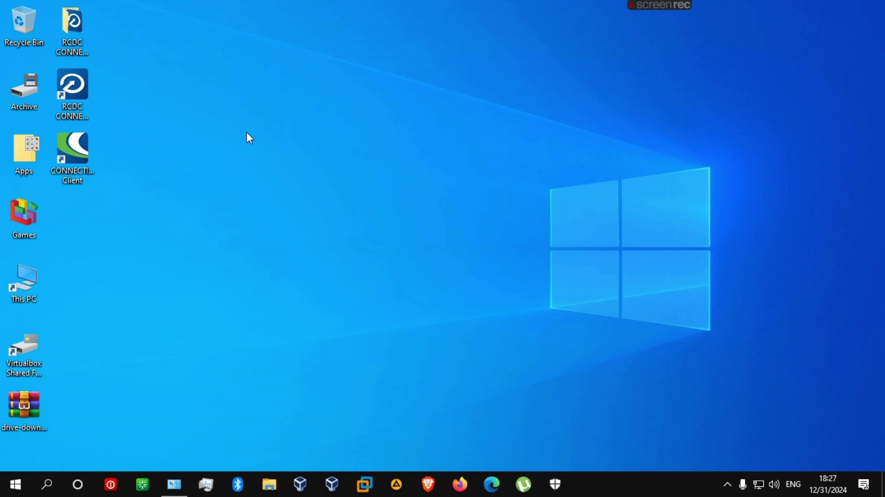
# Launch RCDC CONNECT Edition from the desktop and accept the RCDC license selection
pyautogui.doubleClick(73, 90)
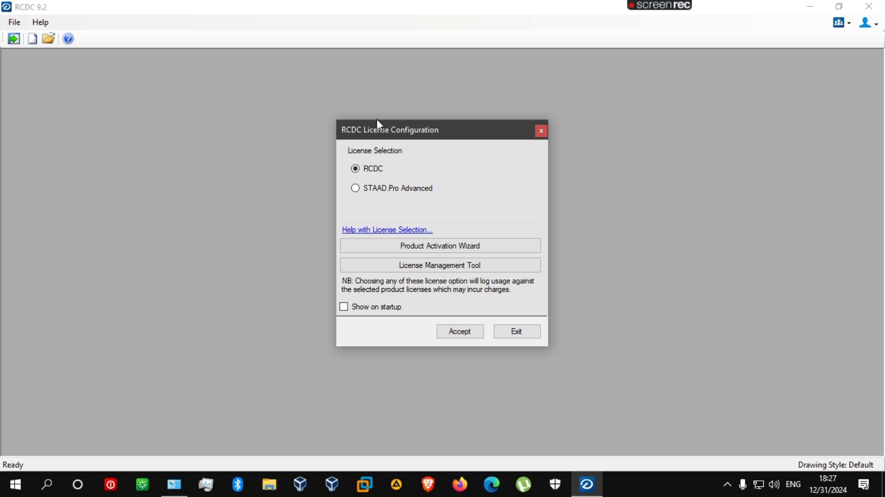
pyautogui.click(461, 335)
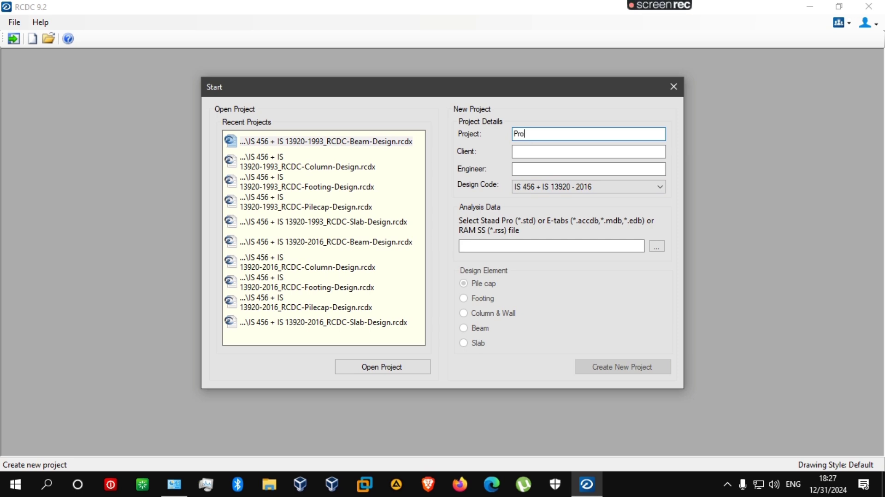
# Enter Project as the project name, Owner as the client and the engineer's name, and choose design code ACI 318M - 2014
pyautogui.write('Project')
pyautogui.click(528, 153)
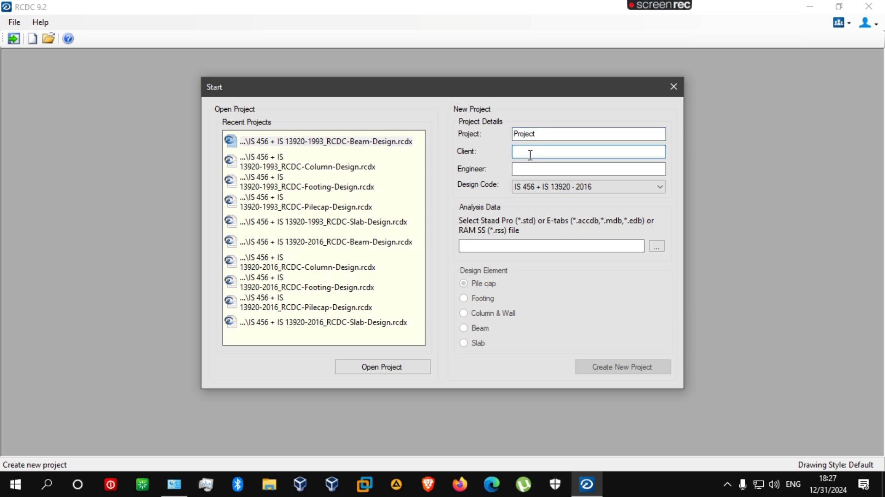
pyautogui.write('Owner')
pyautogui.click(631, 169)
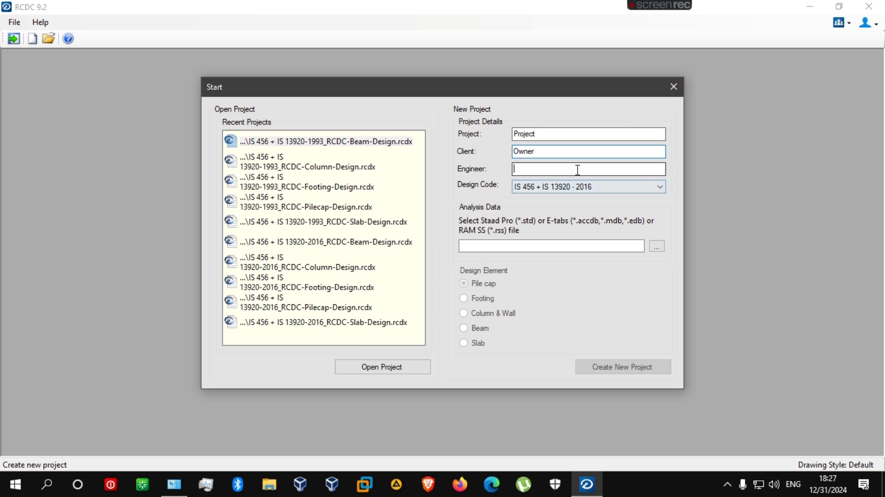
pyautogui.write('Dar')
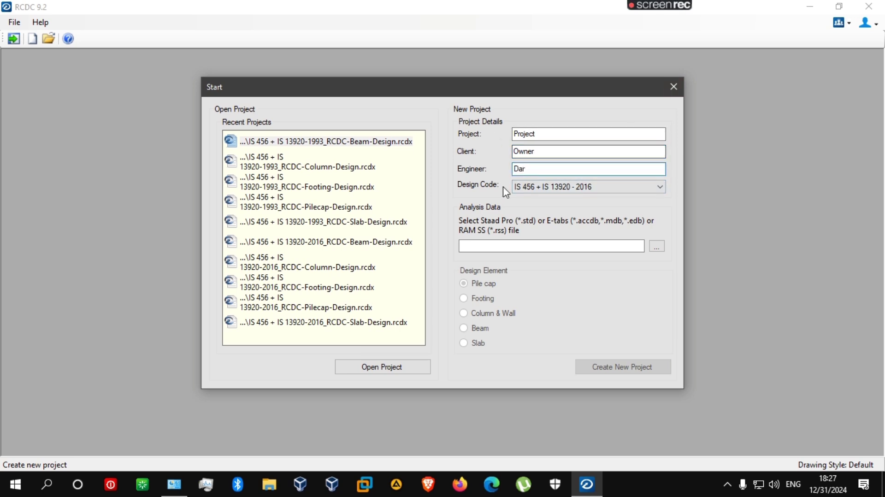
pyautogui.click(546, 188)
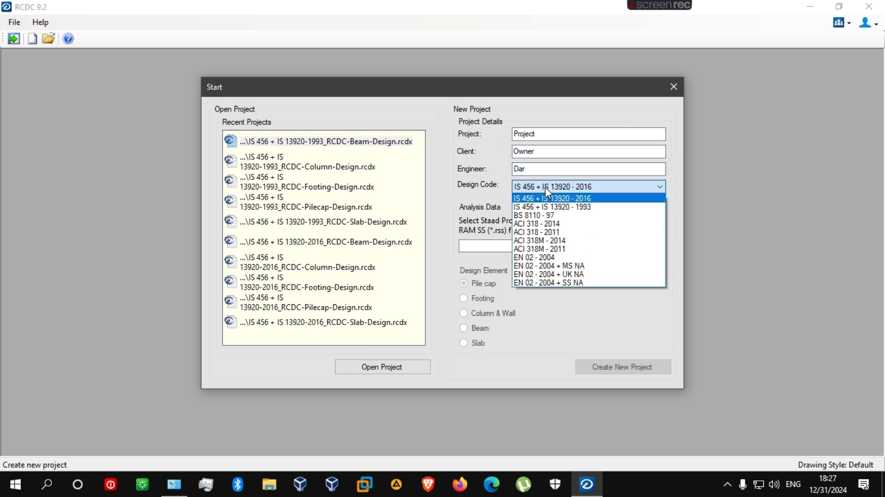
pyautogui.click(562, 241)
# Load DEMO.STD from the STAAD folder as analysis data and choose Beam as design element at the 3m level
pyautogui.click(655, 248)
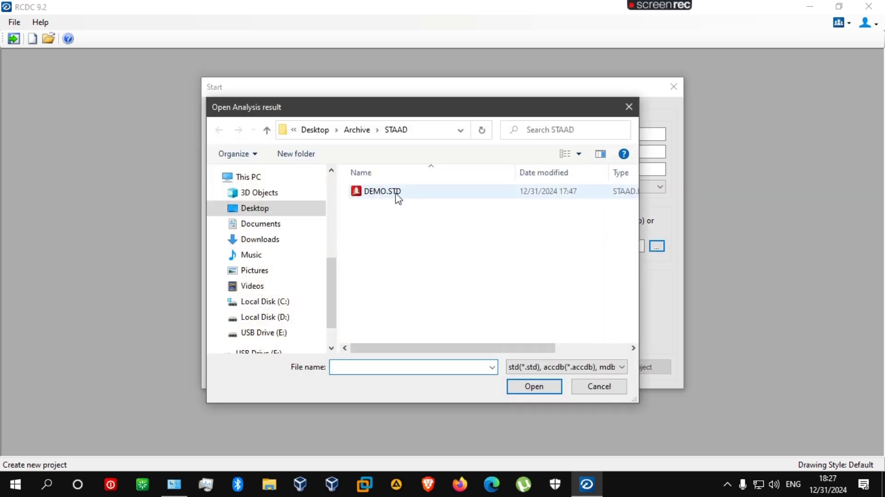
pyautogui.doubleClick(397, 193)
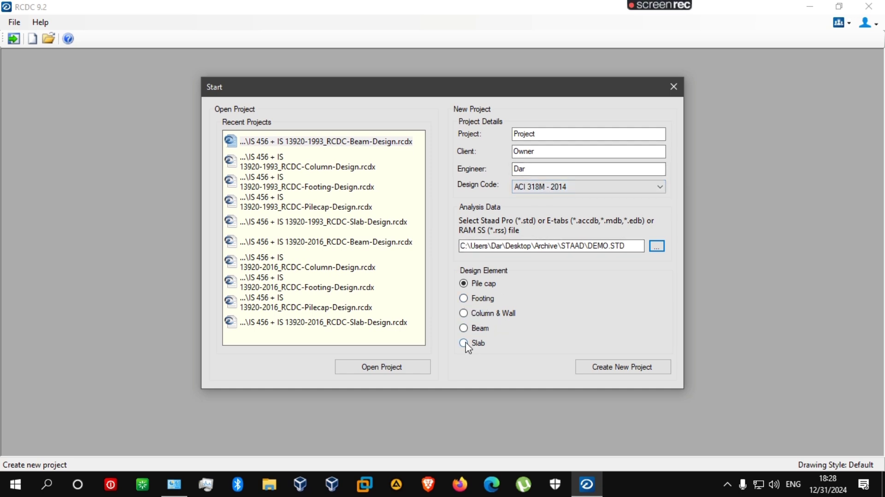
pyautogui.click(464, 328)
pyautogui.click(550, 311)
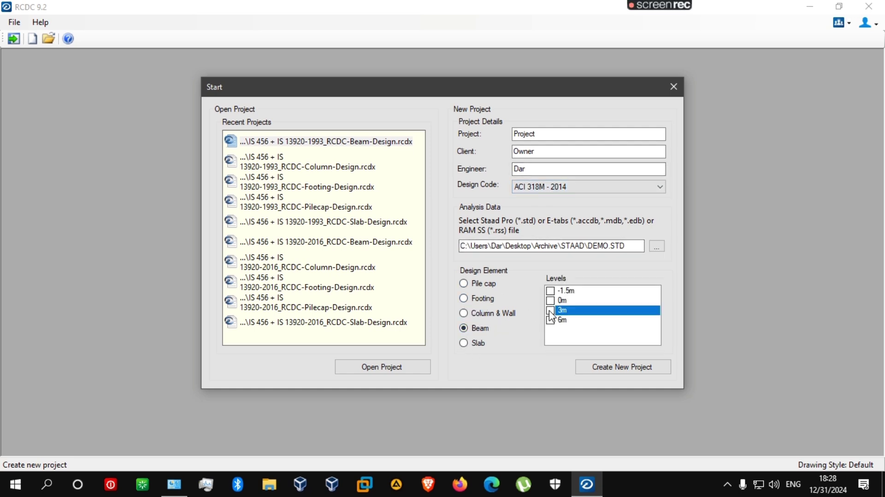
pyautogui.click(550, 310)
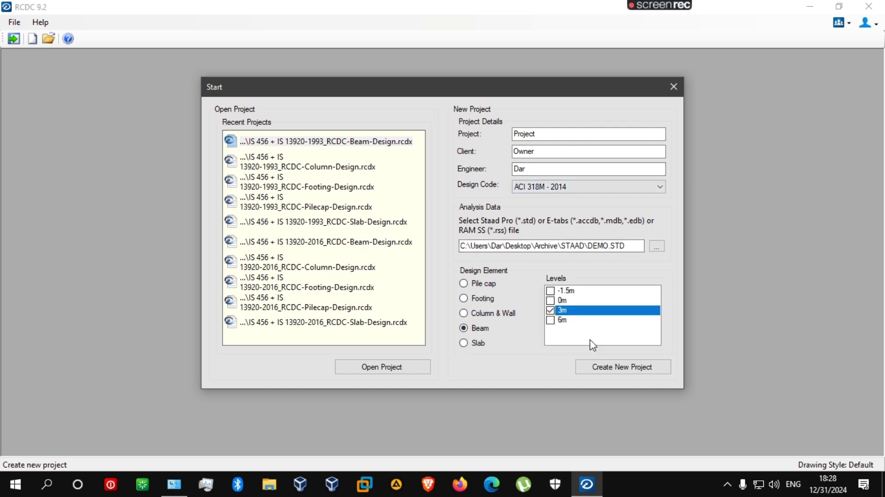
# Create the new project without associating a CONNECT project, and decline showing the Assign dialog next time
pyautogui.click(614, 369)
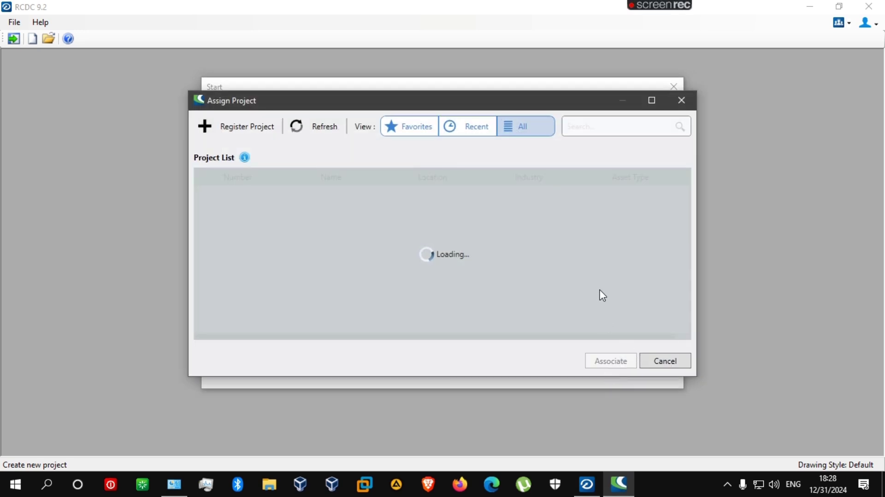
pyautogui.click(667, 364)
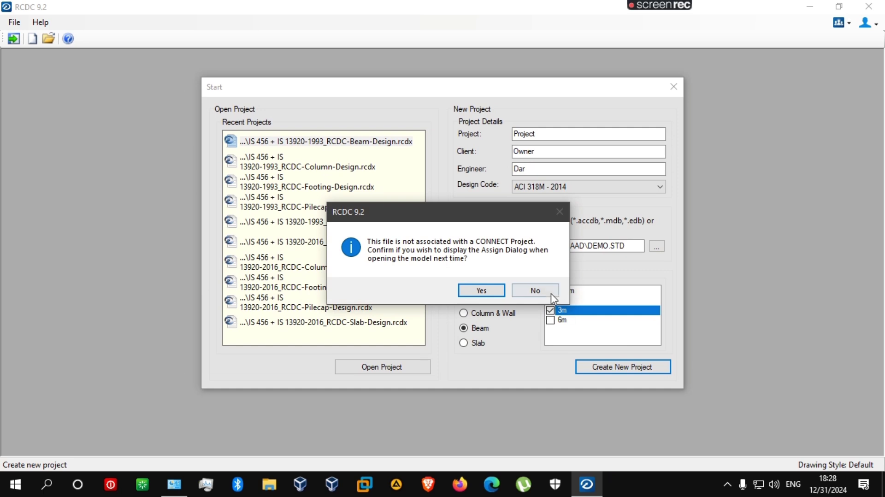
pyautogui.click(535, 291)
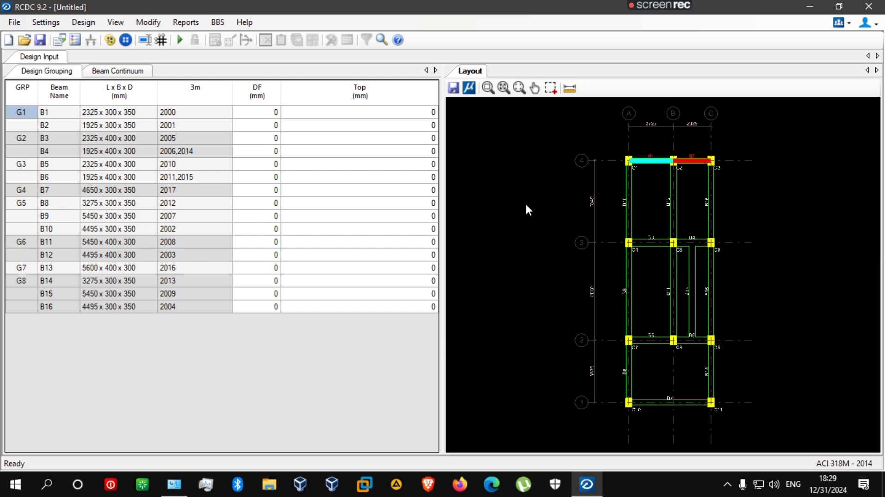
pyautogui.moveTo(658, 14)
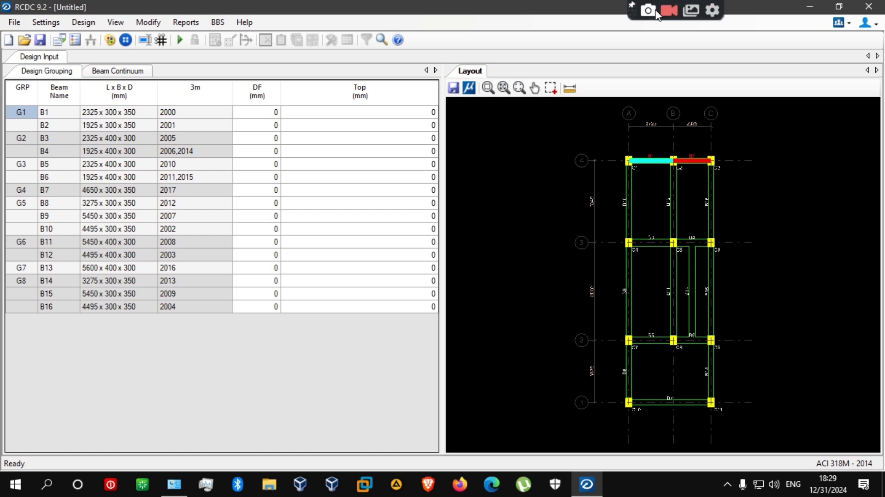